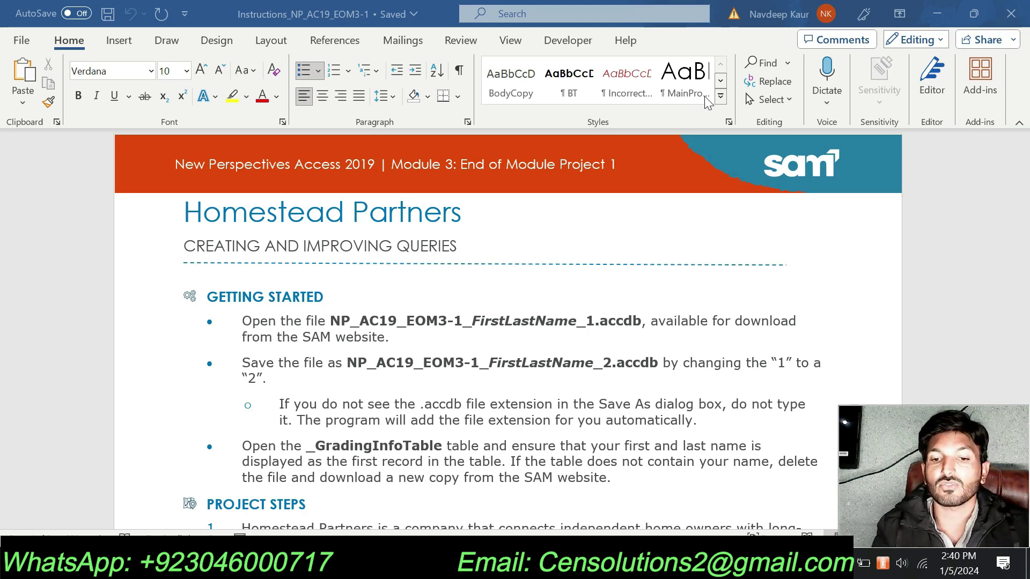
# Read through the Word Getting Started instructions and locate the starting database file name
pyautogui.click(502, 211)
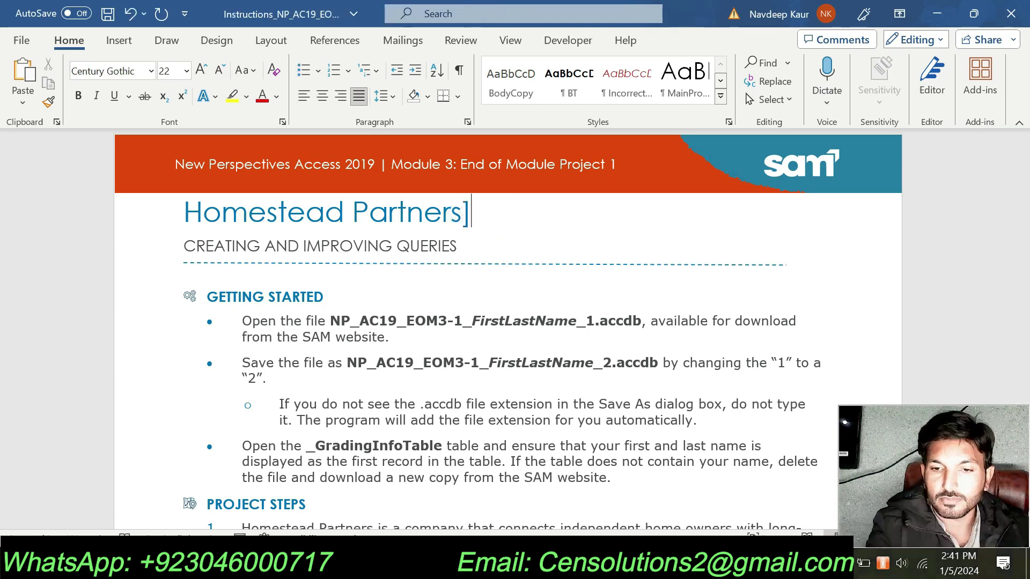
pyautogui.scroll(1, 571, 329)
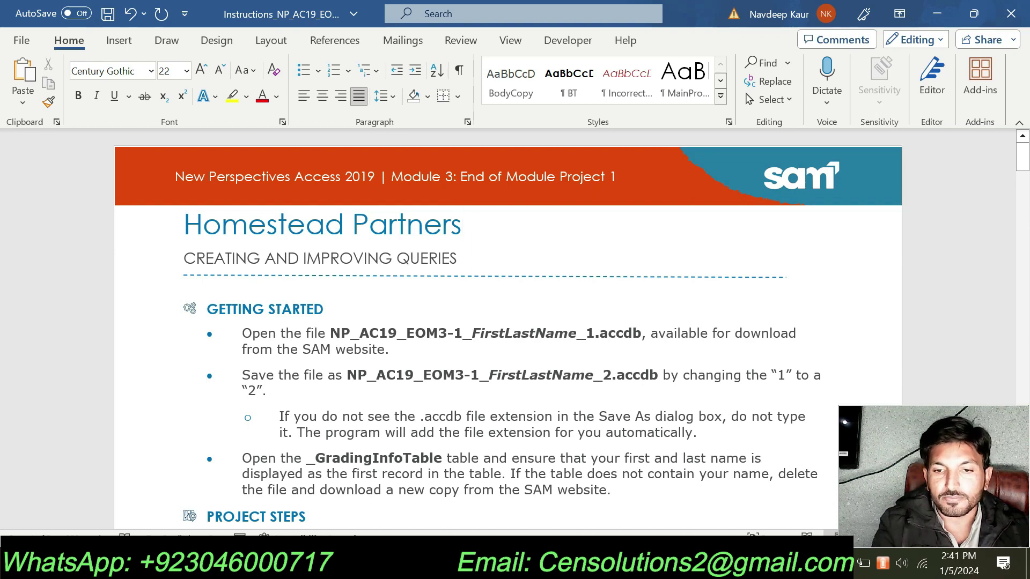
pyautogui.scroll(-1, 483, 322)
pyautogui.scroll(1, 482, 322)
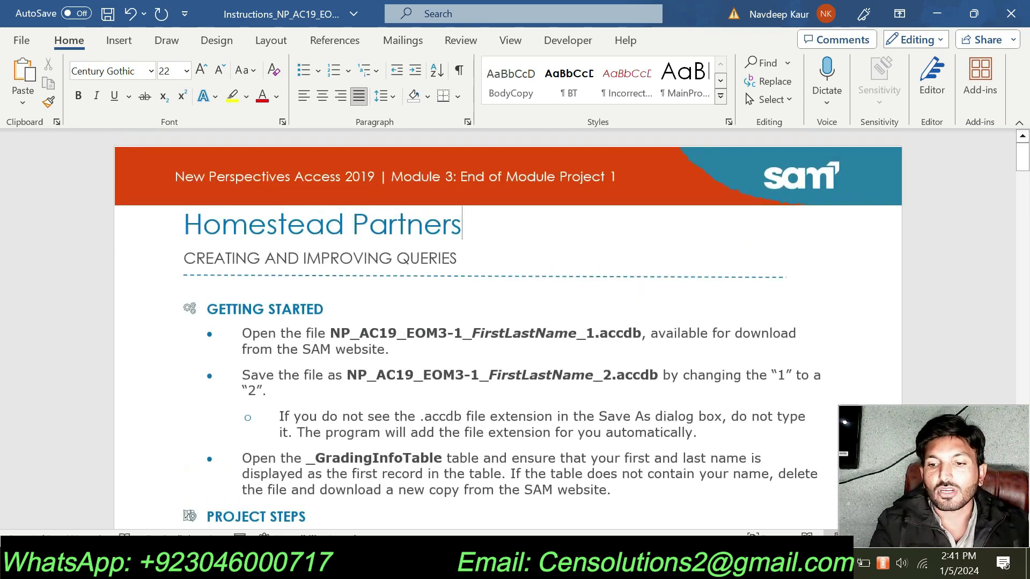
pyautogui.moveTo(330, 334); pyautogui.dragTo(644, 334)
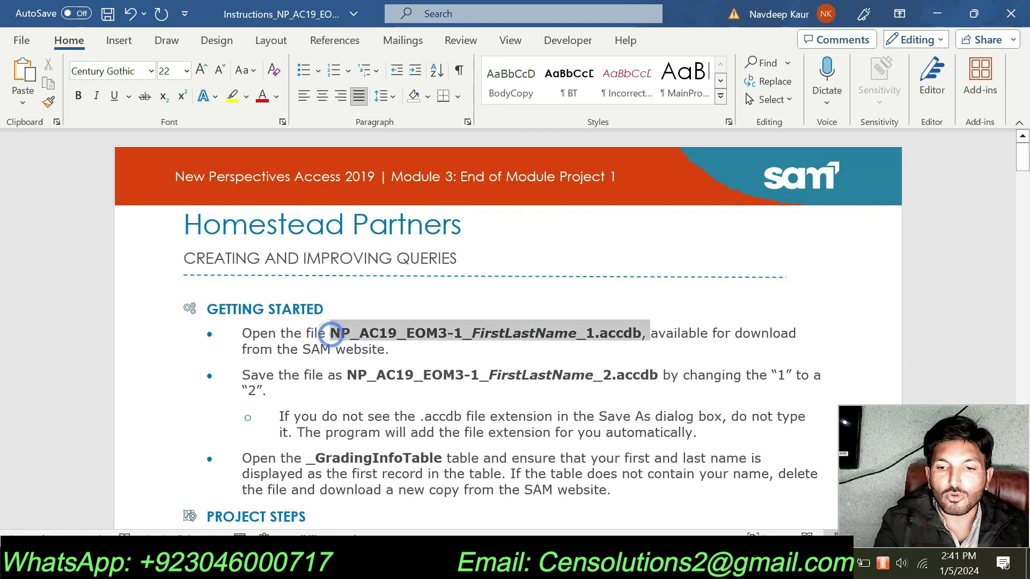
pyautogui.click(593, 362)
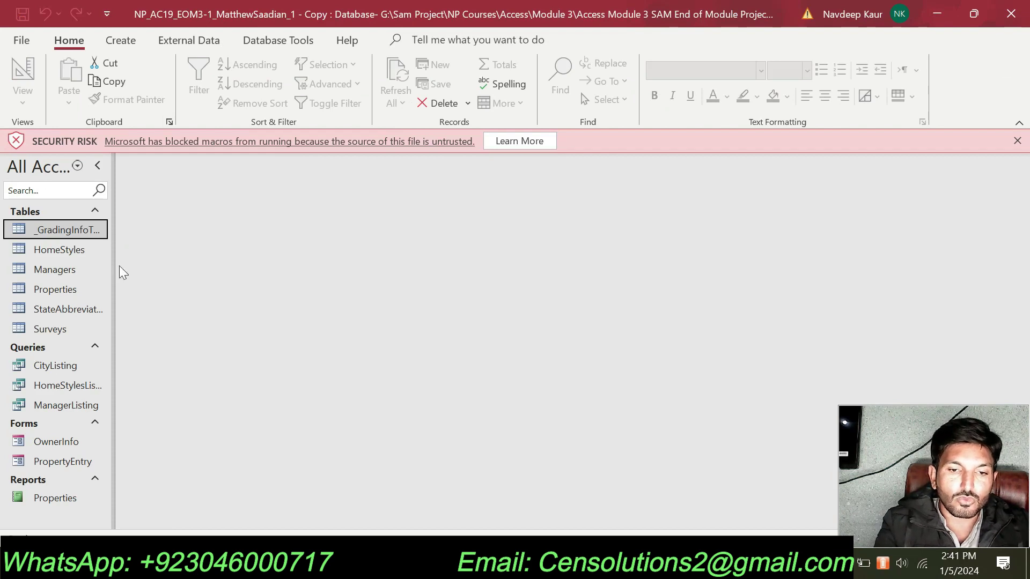
# Drag the Navigation Pane's border right so the full table and query names show
pyautogui.moveTo(112, 276); pyautogui.dragTo(138, 281)
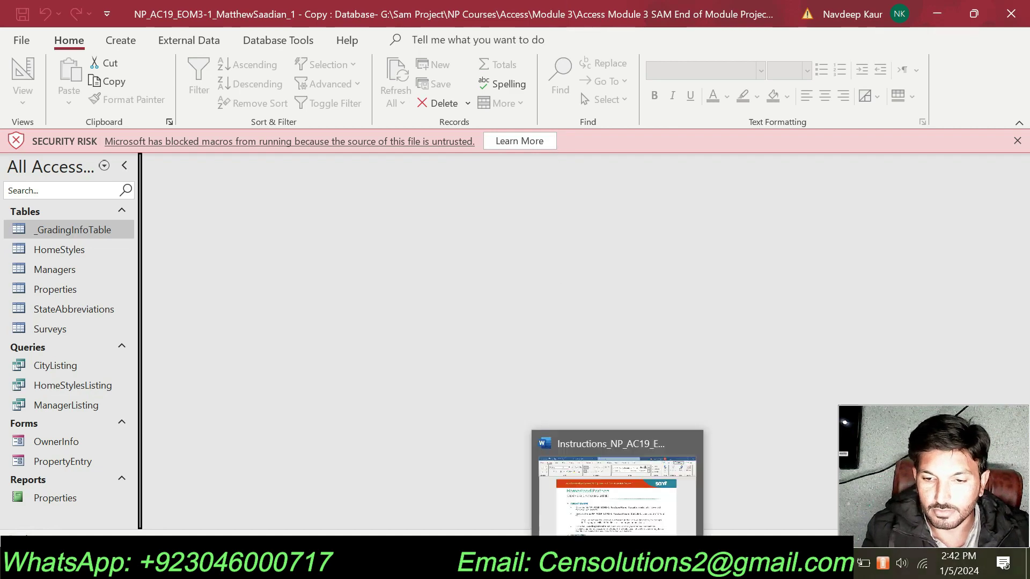
# Highlight the PROJECT STEPS heading in yellow in the Word instructions
pyautogui.click(617, 567)
pyautogui.scroll(-5, 507, 322)
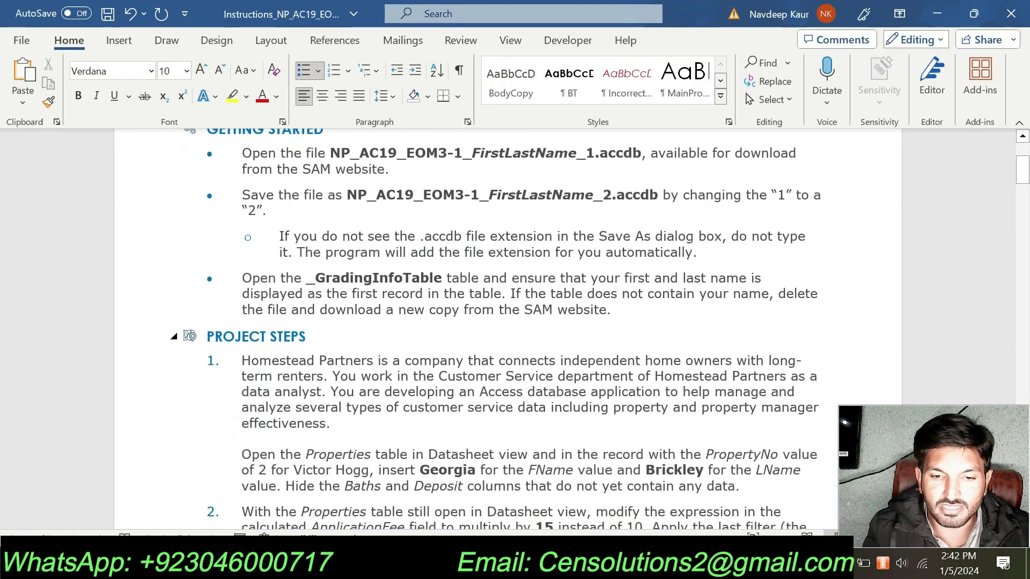
pyautogui.moveTo(269, 337); pyautogui.dragTo(291, 310)
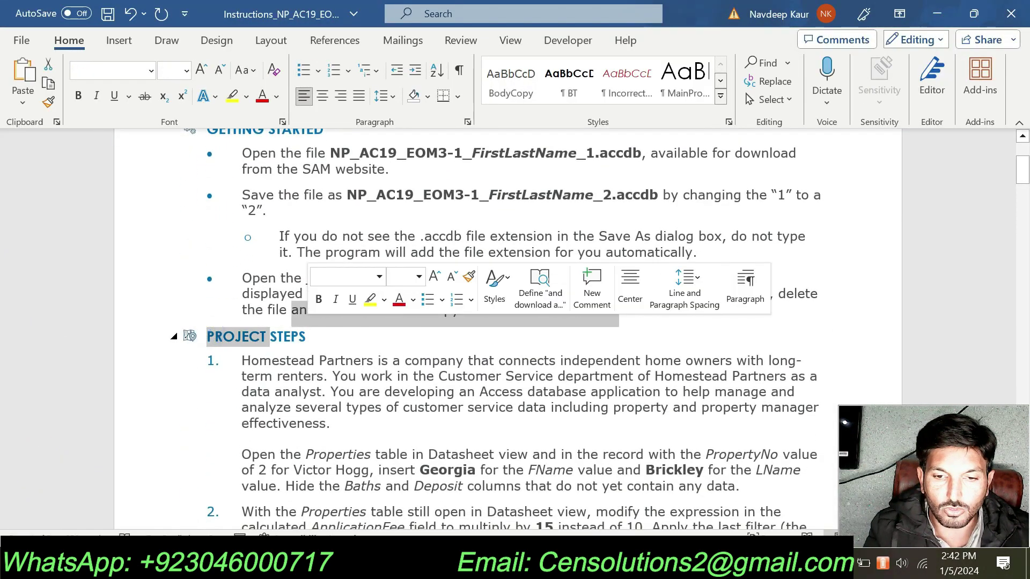
pyautogui.tripleClick(295, 331)
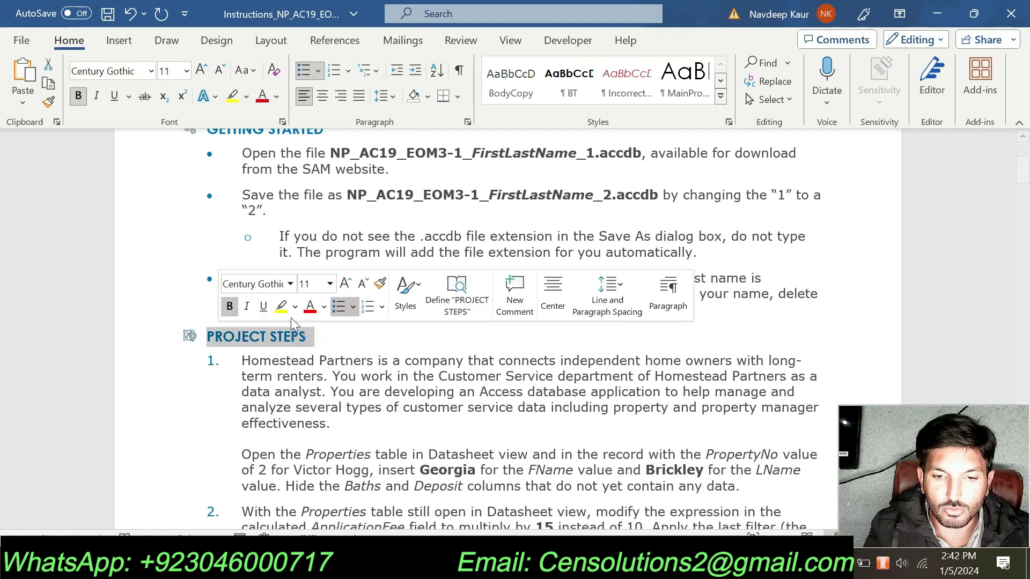
pyautogui.moveTo(1022, 169); pyautogui.dragTo(949, 180)
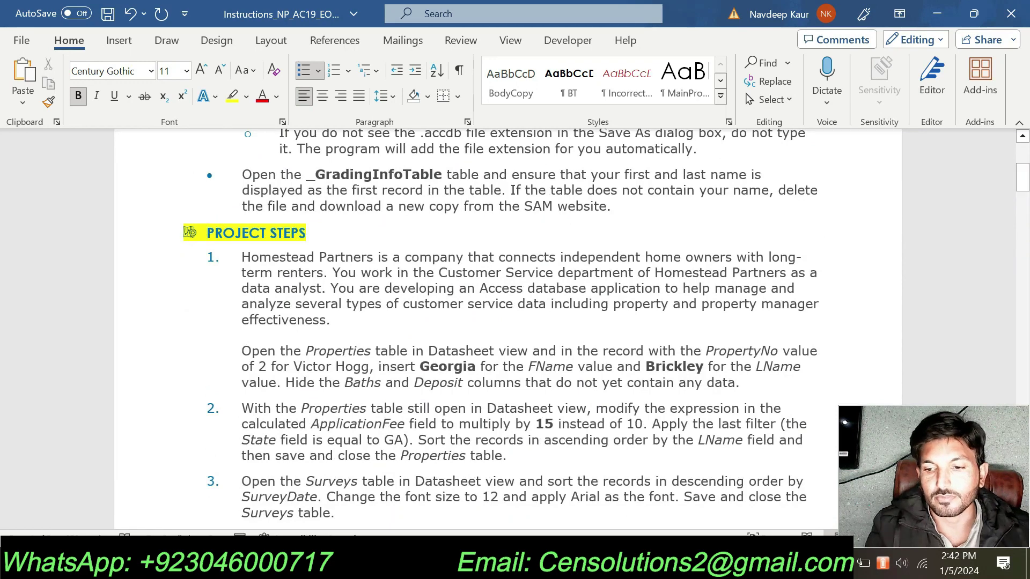
pyautogui.click(391, 351)
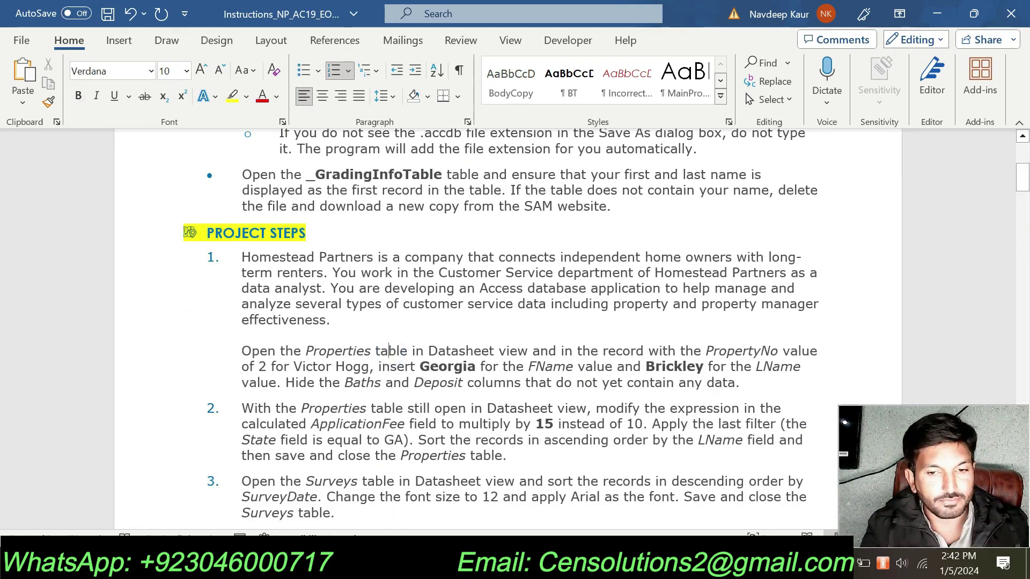
# Highlight all of step 1 in yellow and read its instruction to open the Properties table
pyautogui.scroll(-1, 515, 322)
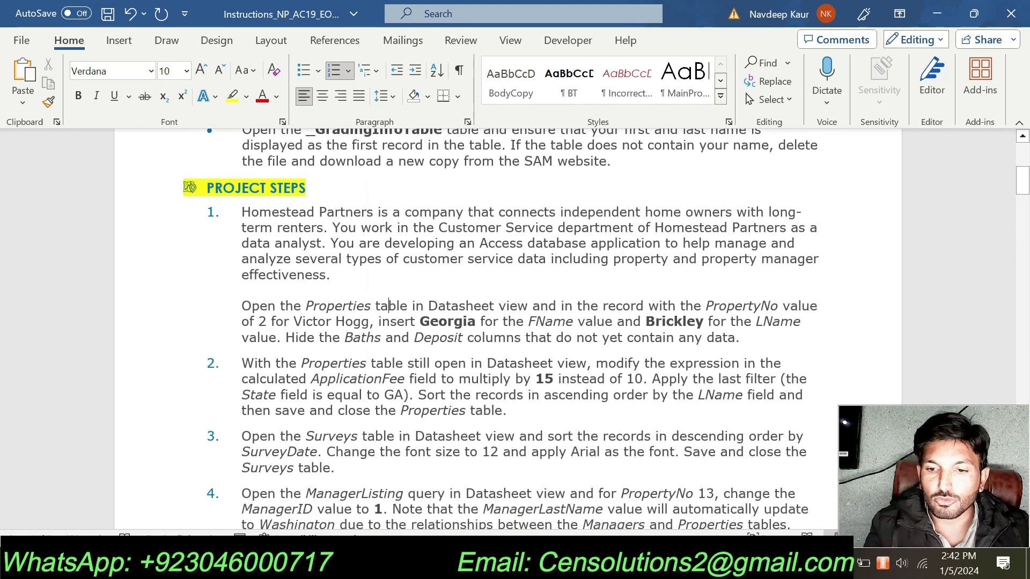
pyautogui.moveTo(740, 338); pyautogui.dragTo(293, 212)
pyautogui.click(299, 192)
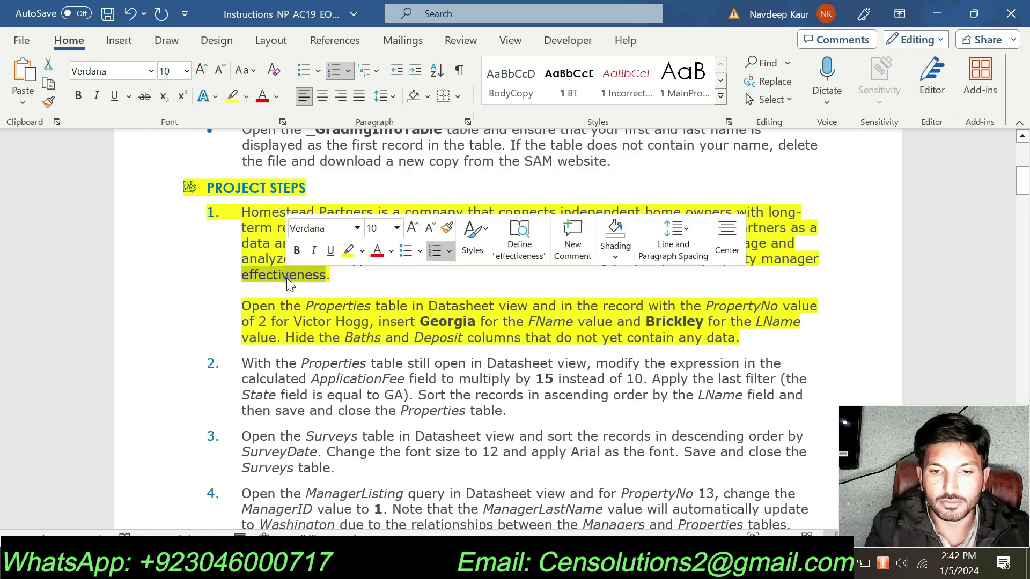
pyautogui.click(267, 321)
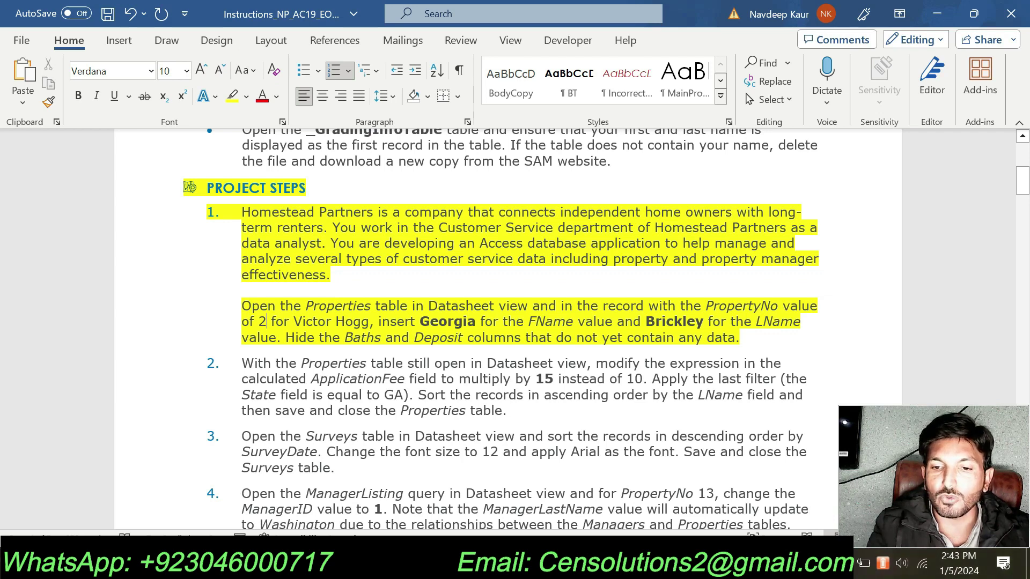
pyautogui.click(455, 322)
pyautogui.moveTo(242, 306); pyautogui.dragTo(530, 306)
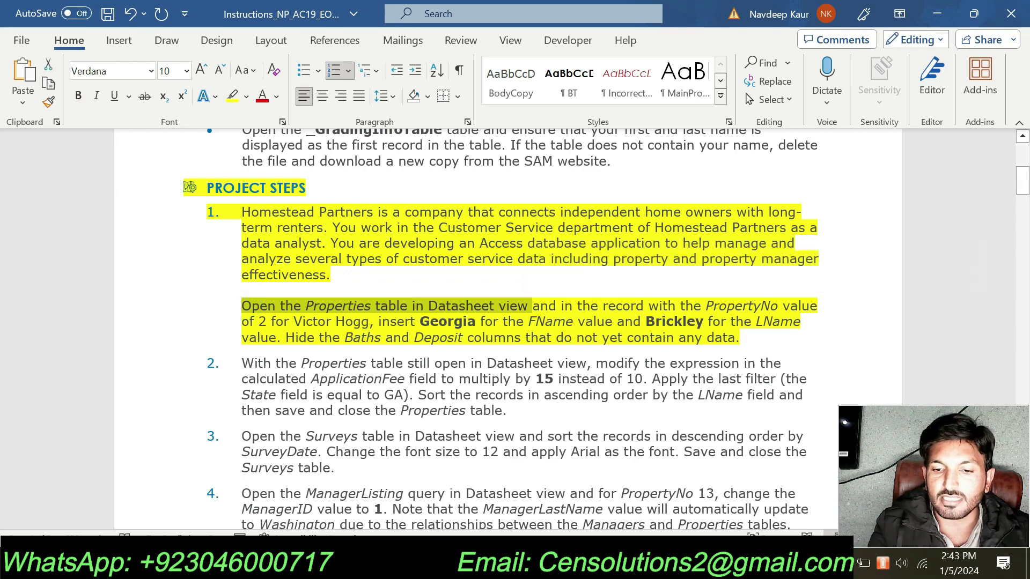
pyautogui.hotkey('alt', 'Tab')
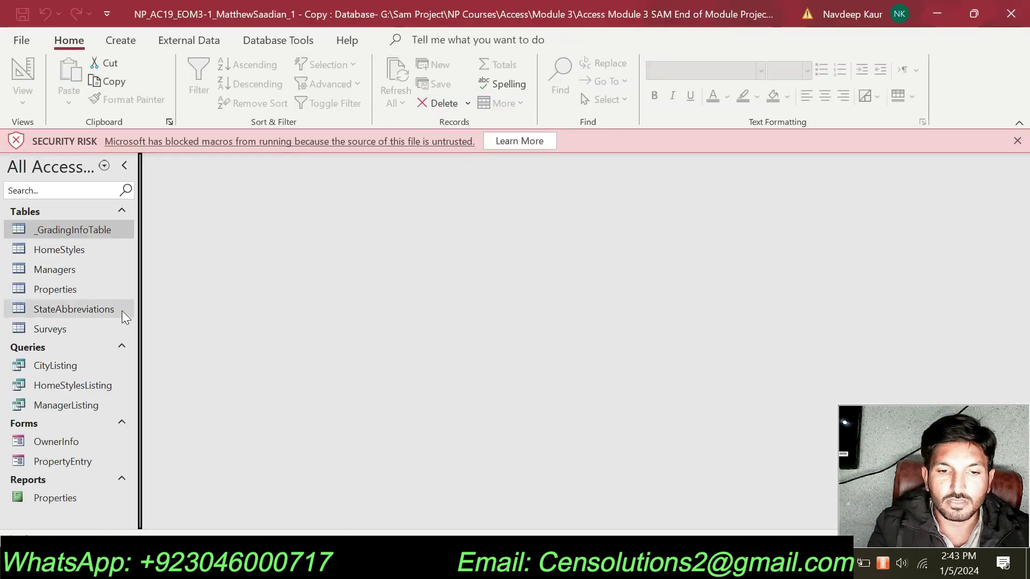
# Open the Properties table in Datasheet view and select record 2, checking the instructions
pyautogui.doubleClick(76, 289)
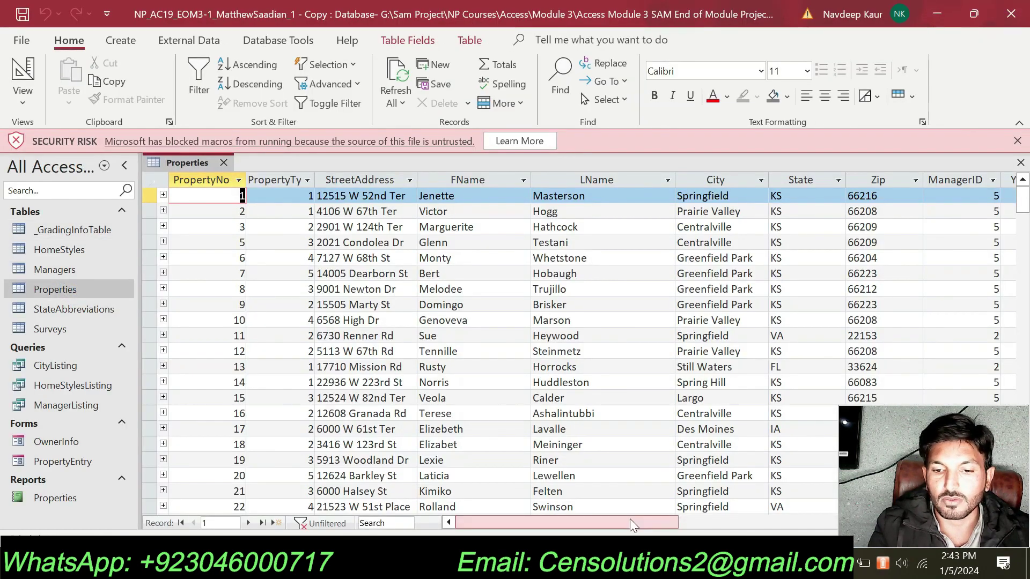
pyautogui.hotkey('alt', 'Tab')
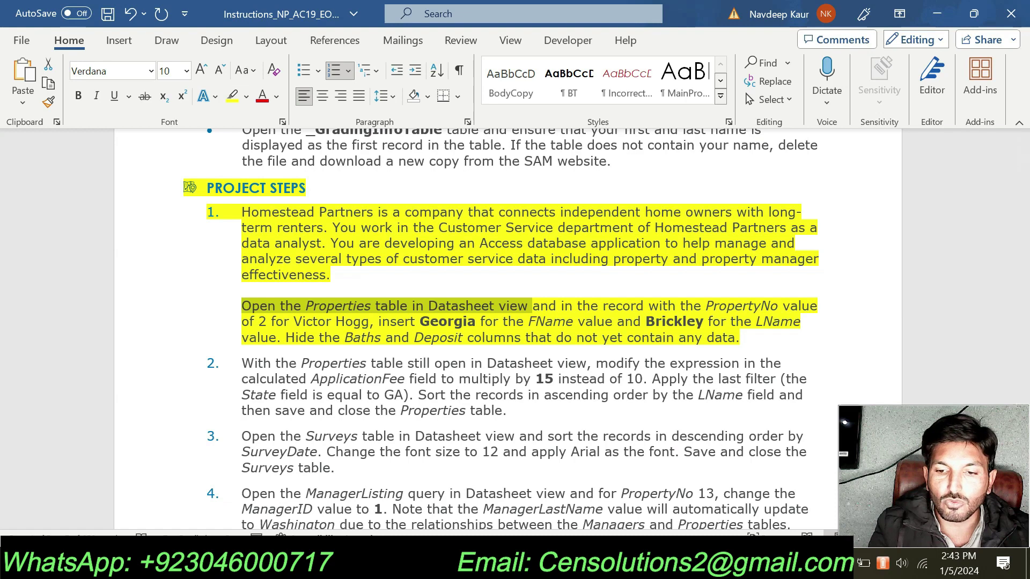
pyautogui.hotkey('alt', 'Tab')
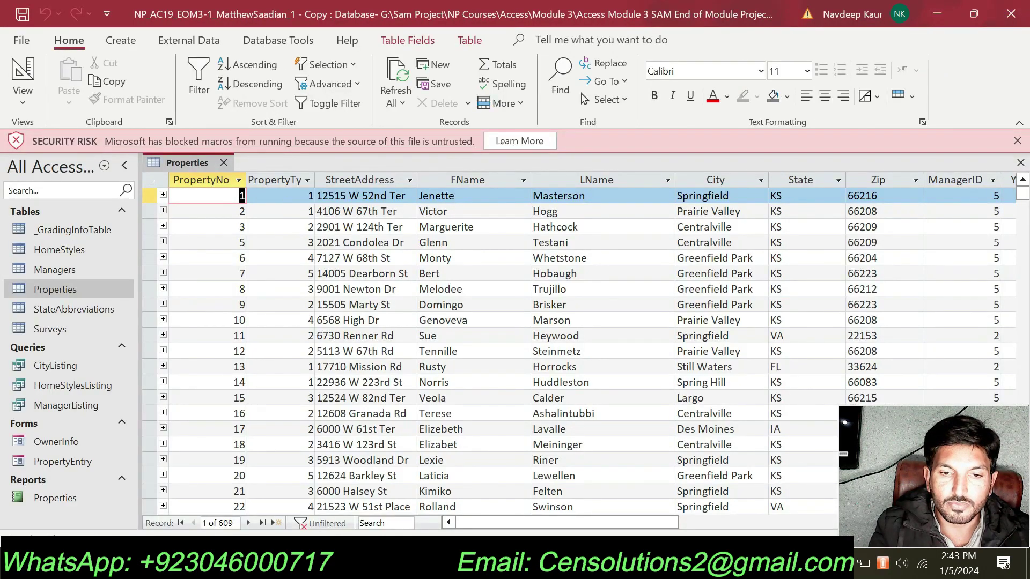
pyautogui.click(241, 211)
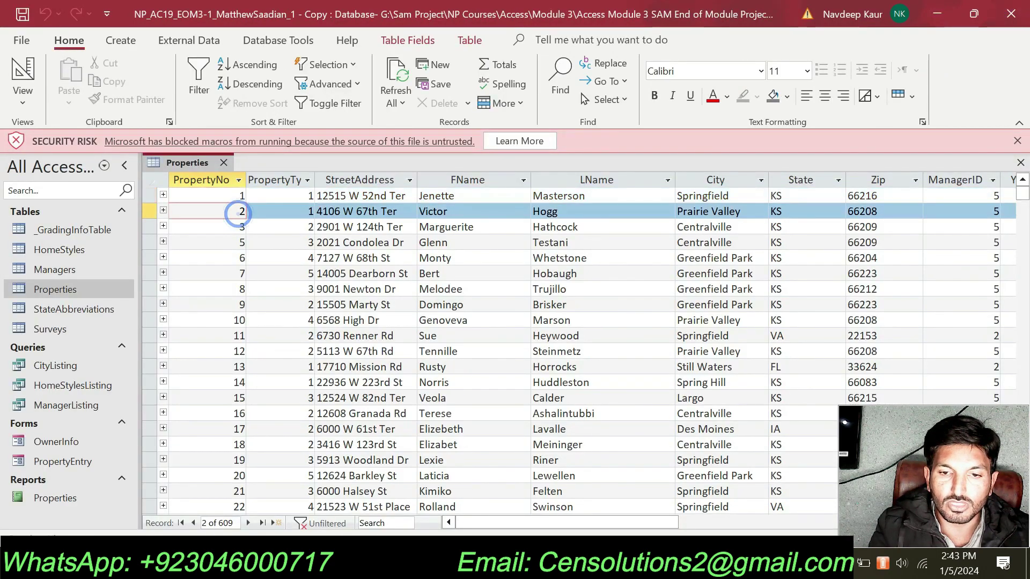
pyautogui.hotkey('alt', 'Tab')
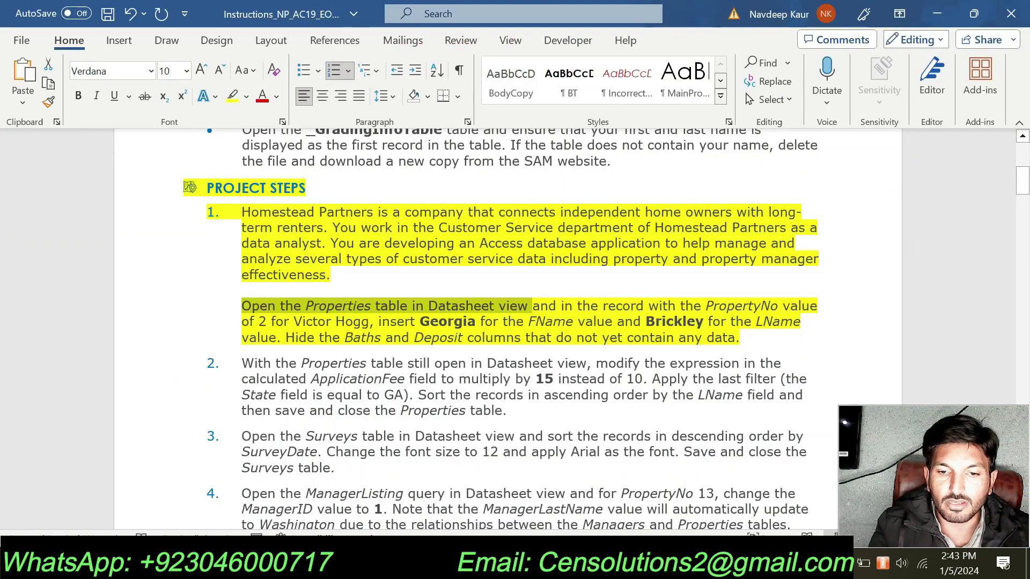
pyautogui.hotkey('alt', 'Tab')
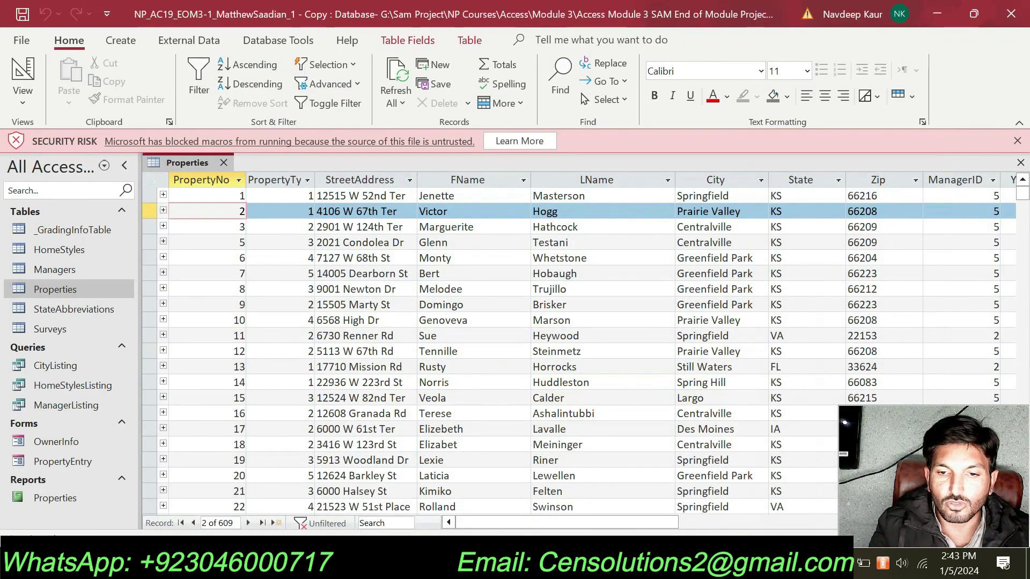
pyautogui.hotkey('alt', 'Tab')
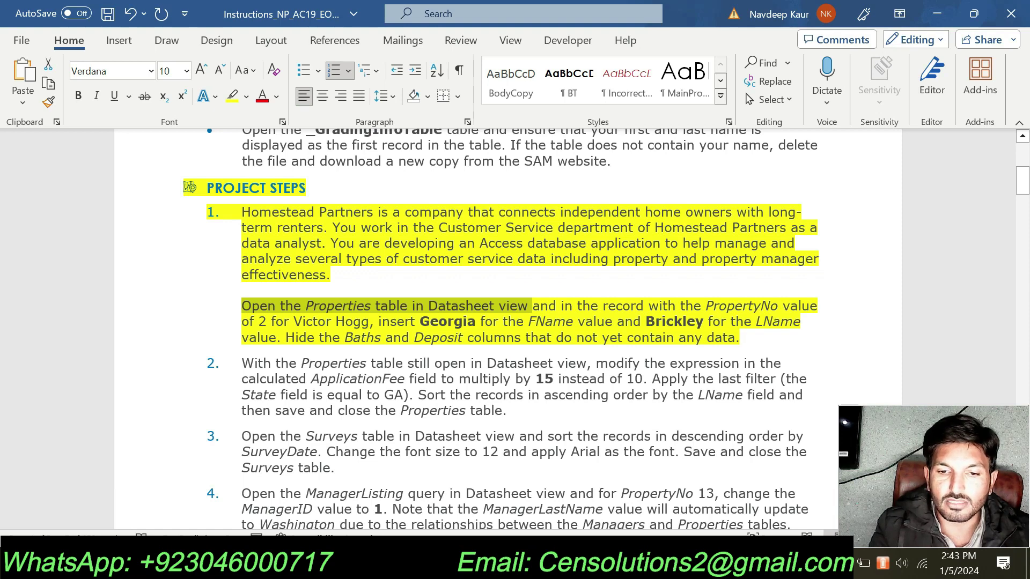
pyautogui.moveTo(657, 567)
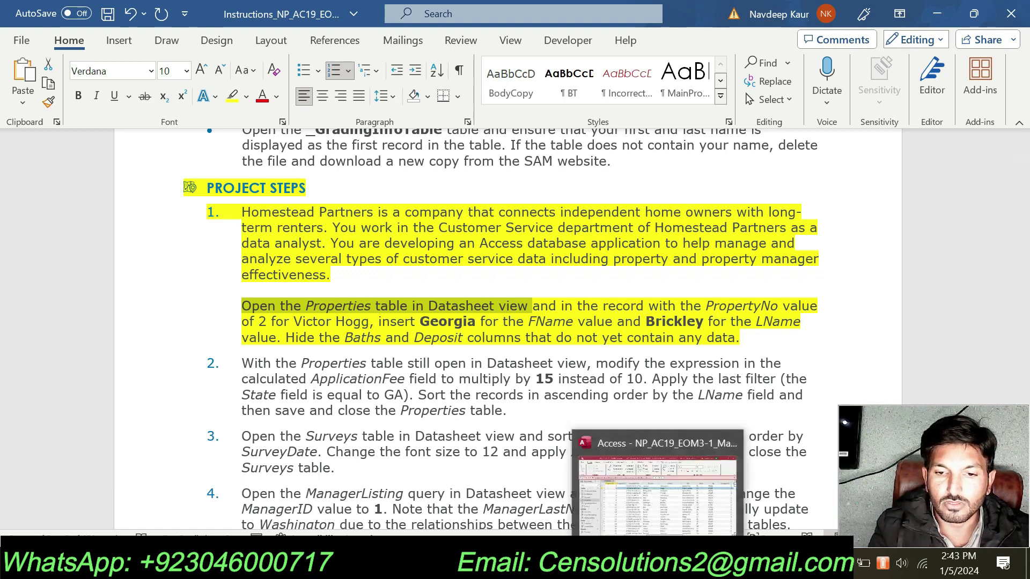
pyautogui.click(657, 483)
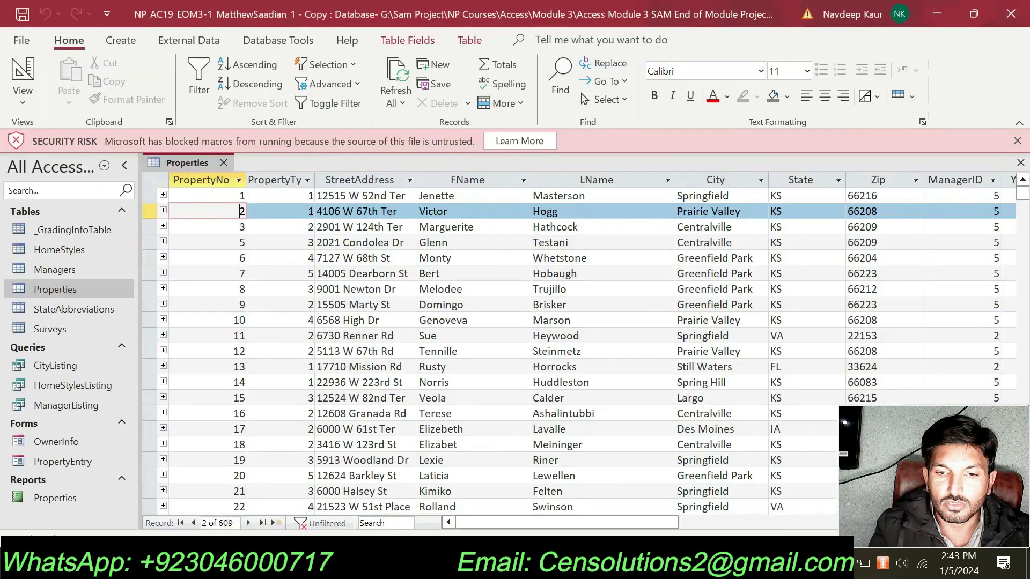
pyautogui.click(465, 212)
pyautogui.doubleClick(464, 212)
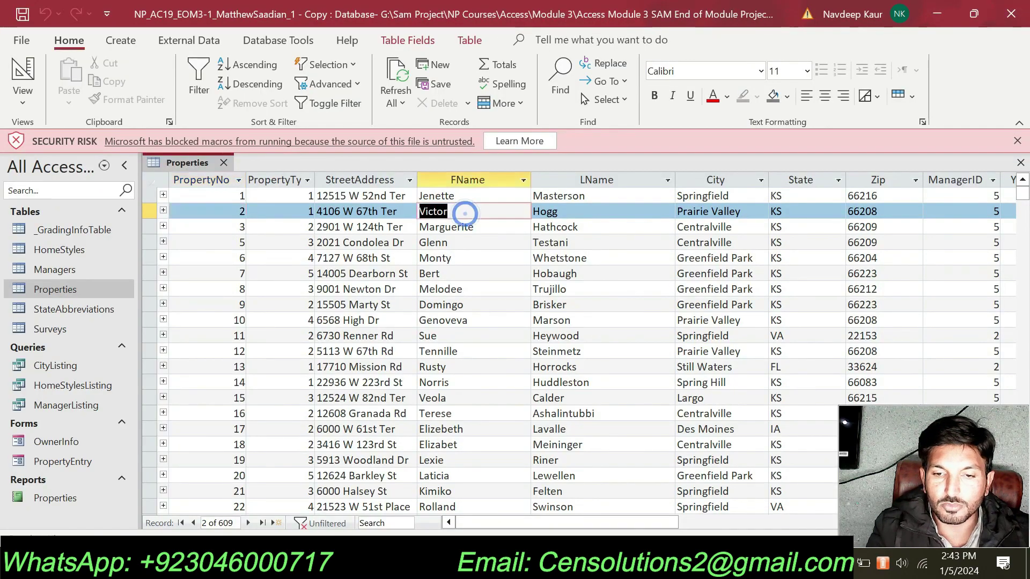
pyautogui.write('Geogia')
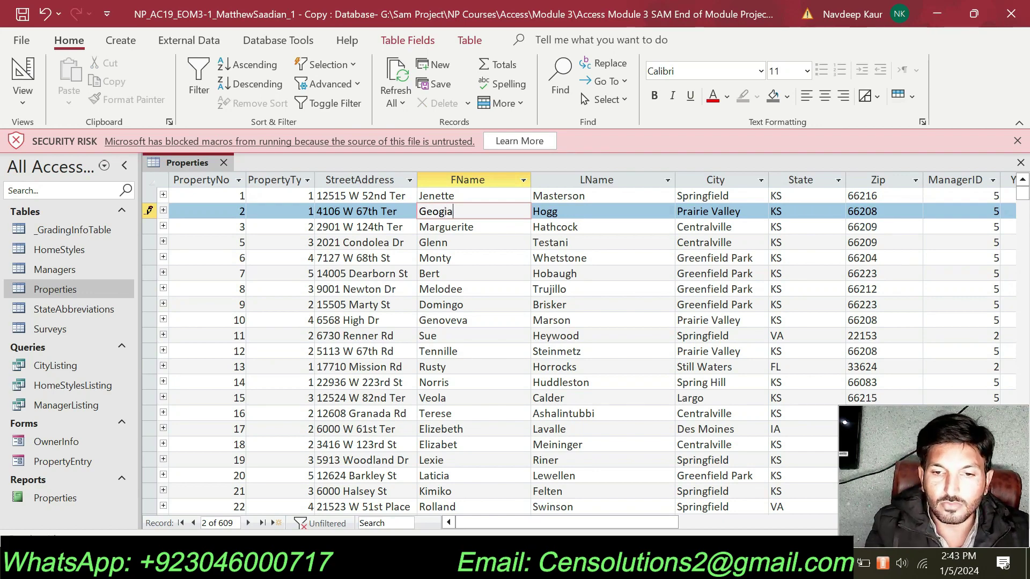
pyautogui.write('r')
pyautogui.hotkey('alt', 'Tab')
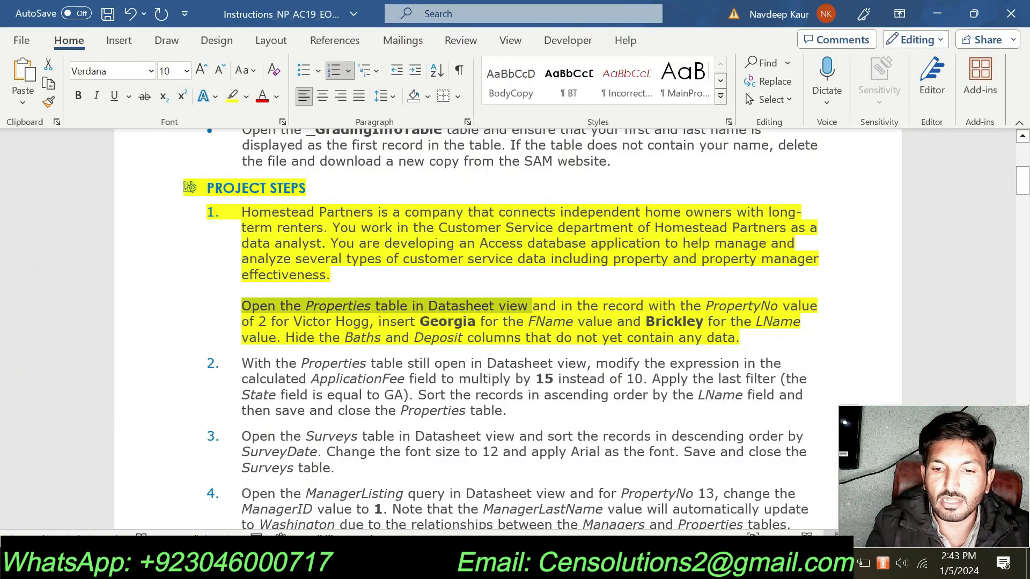
pyautogui.hotkey('alt', 'Tab')
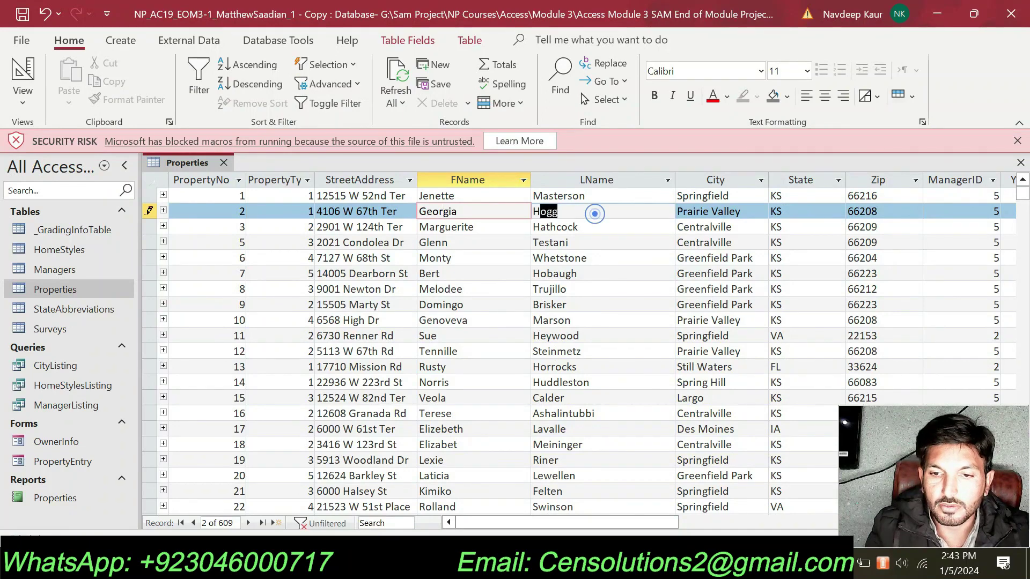
pyautogui.press('Tab')
pyautogui.write('B')
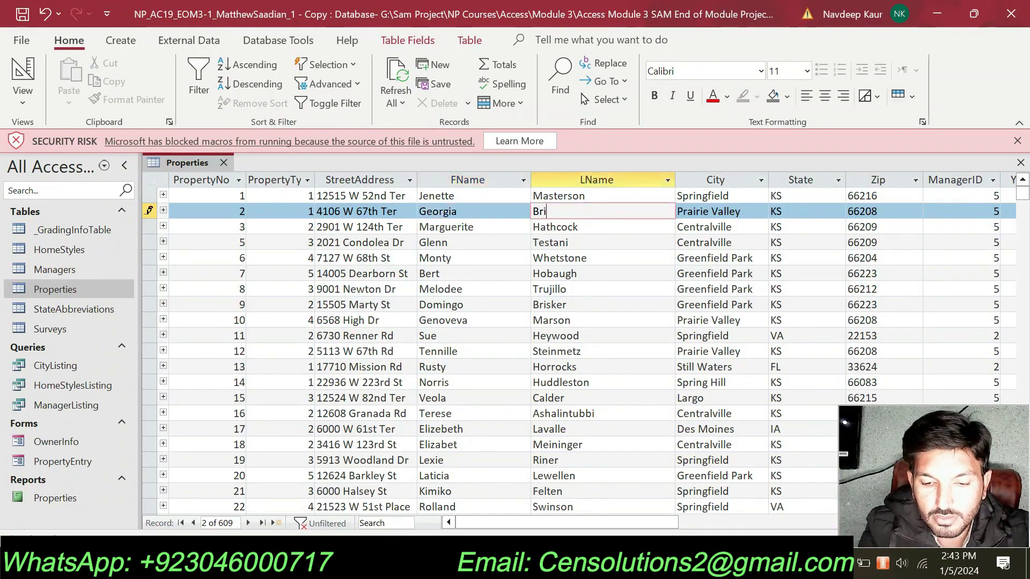
pyautogui.write('rickley')
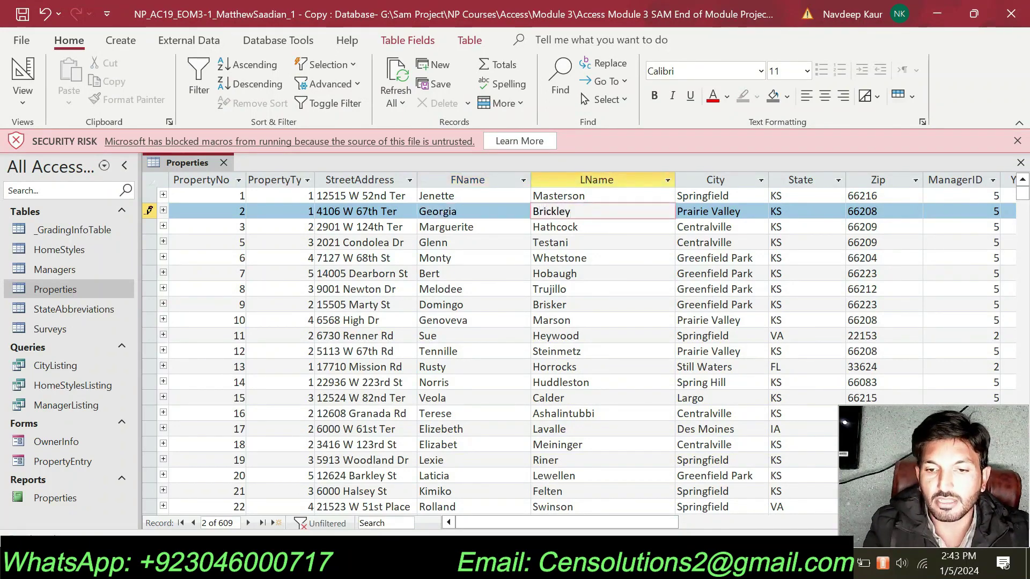
pyautogui.hotkey('alt', 'Tab')
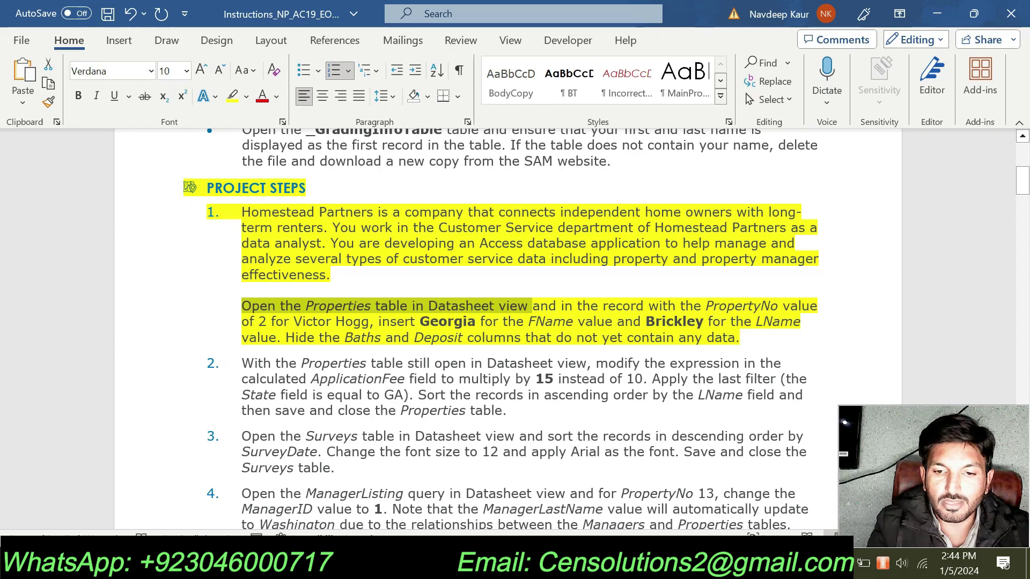
pyautogui.hotkey('alt', 'Tab')
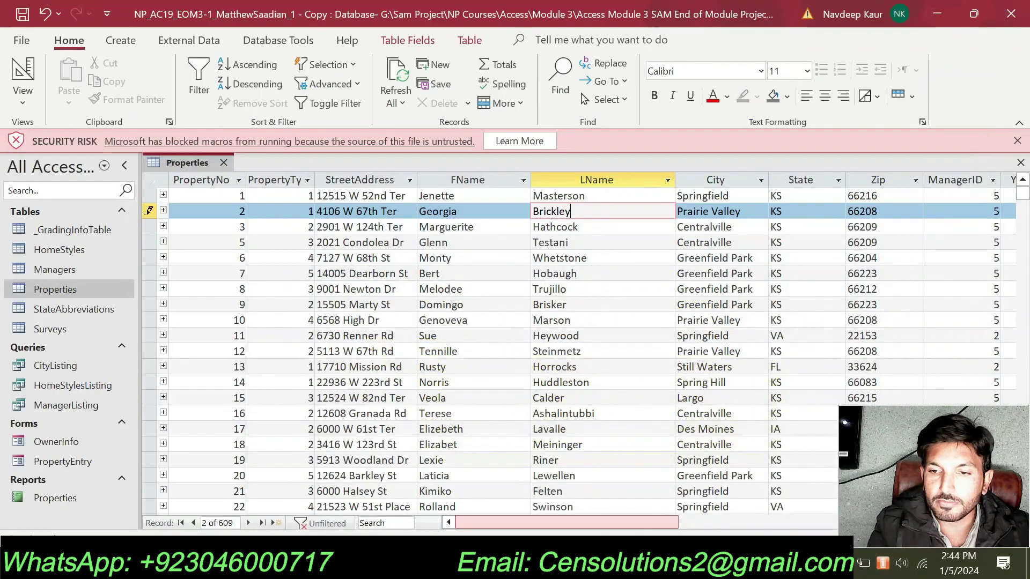
# Hide the Deposit and Baths fields so ApplicationFee follows YearBuilt directly
pyautogui.moveTo(635, 522); pyautogui.dragTo(762, 530)
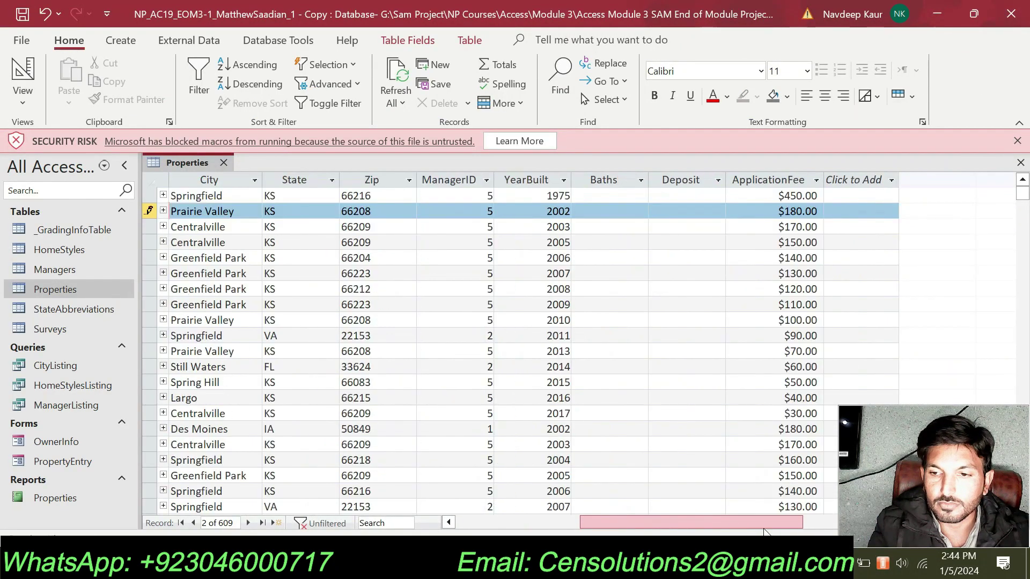
pyautogui.click(678, 179)
pyautogui.click(470, 40)
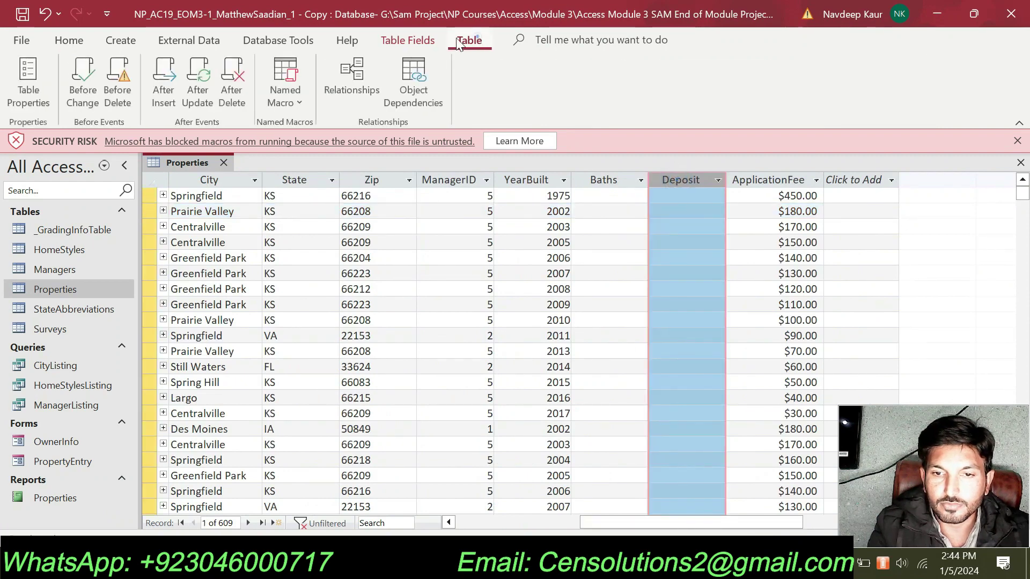
pyautogui.click(407, 41)
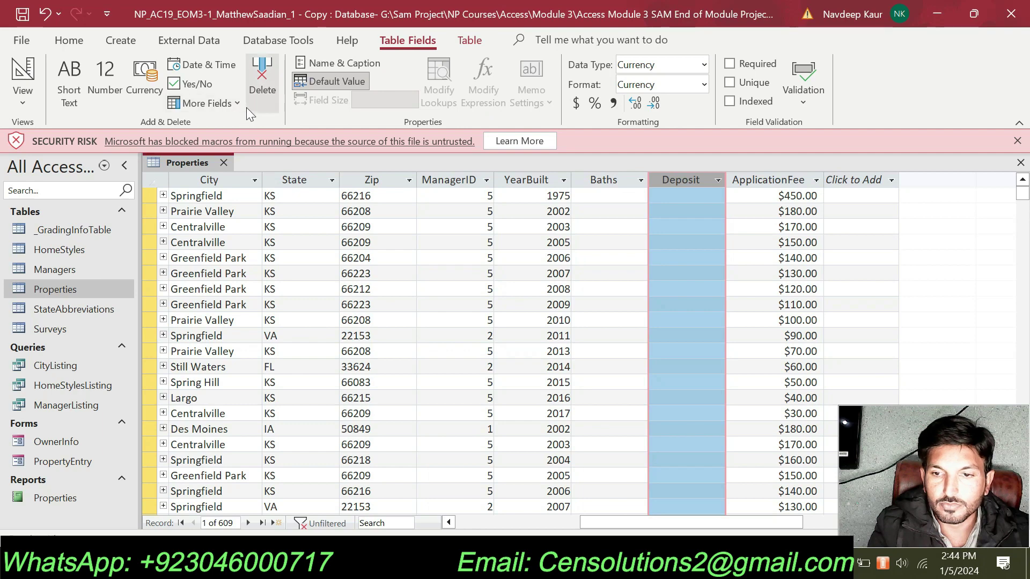
pyautogui.rightClick(700, 183)
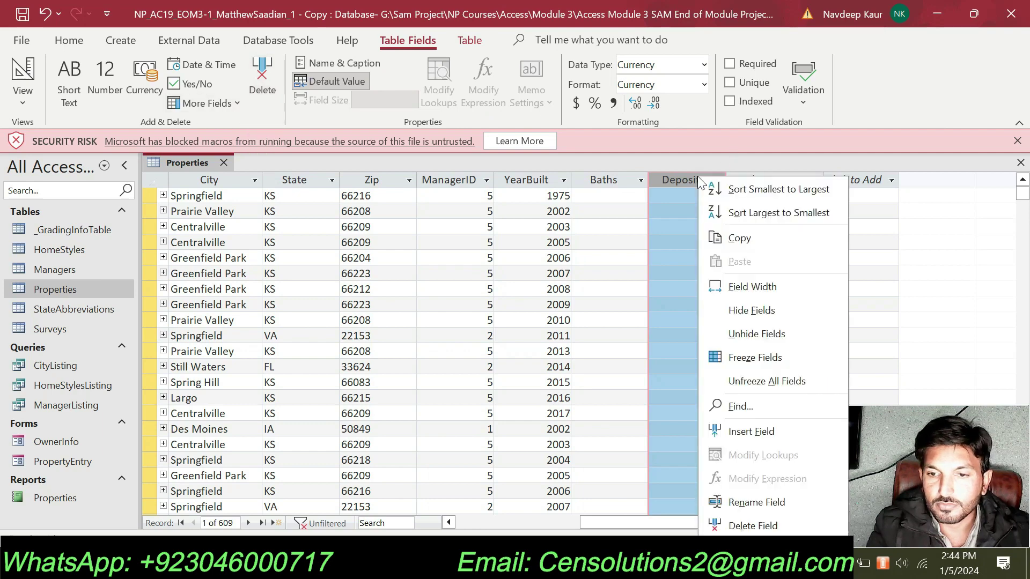
pyautogui.click(746, 310)
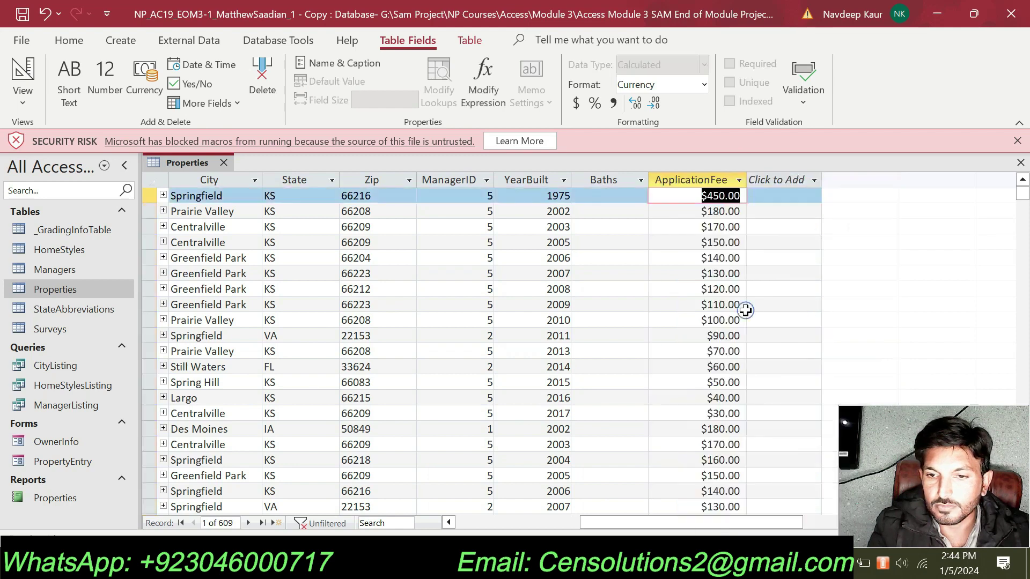
pyautogui.rightClick(601, 177)
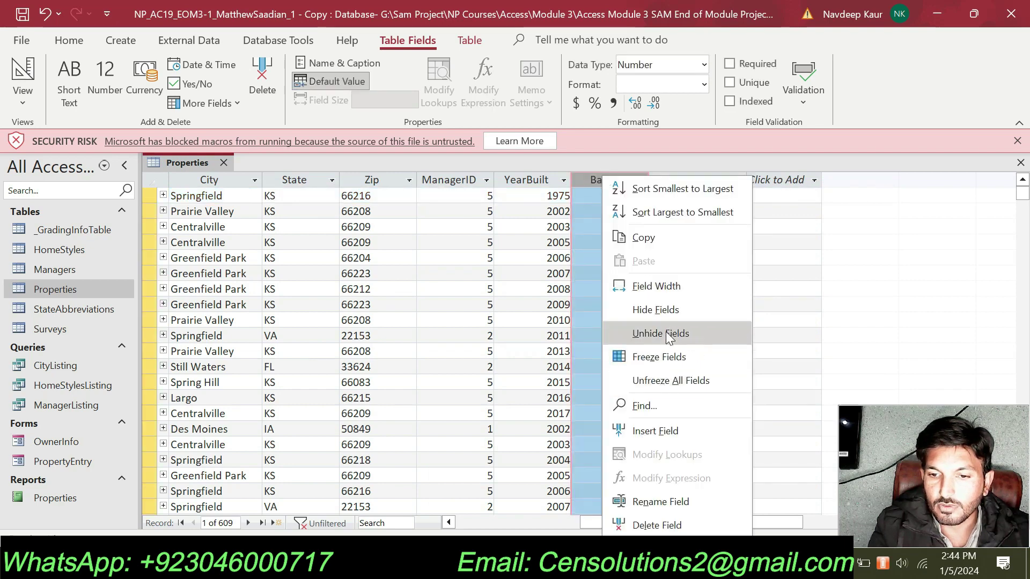
pyautogui.click(667, 311)
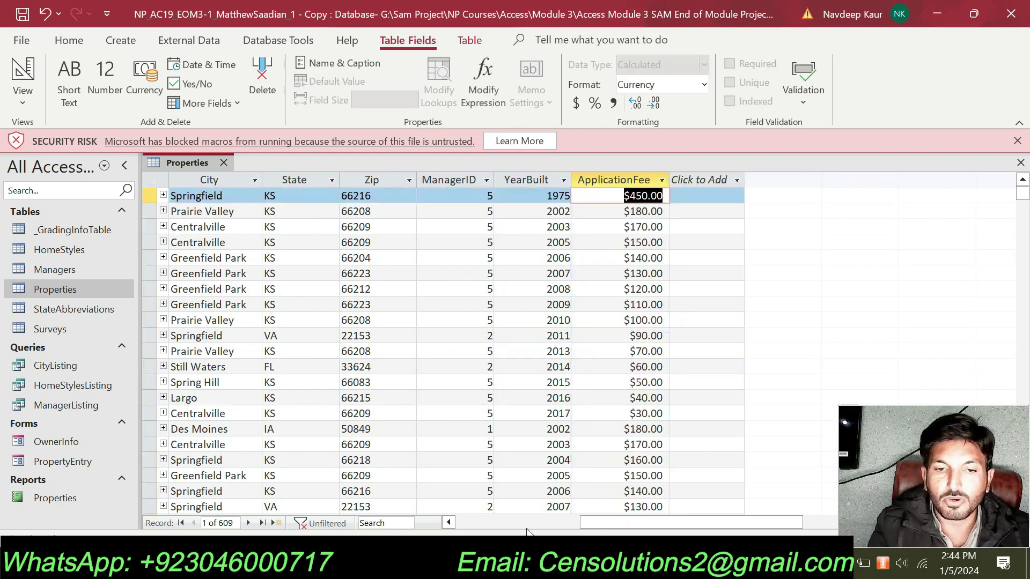
pyautogui.moveTo(631, 522); pyautogui.dragTo(454, 523)
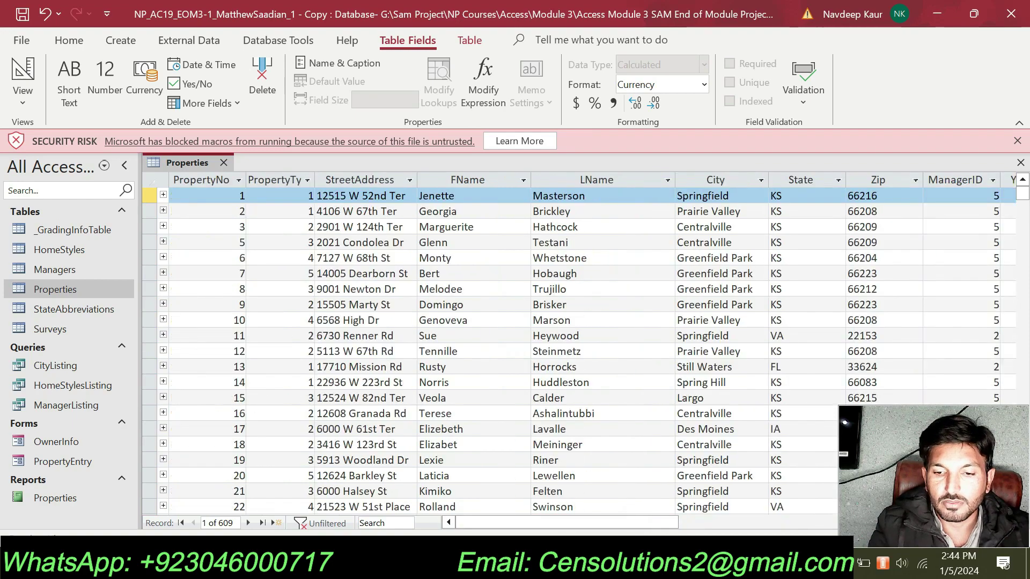
# Remove the yellow highlight from both paragraphs of step 1
pyautogui.hotkey('alt', 'Tab')
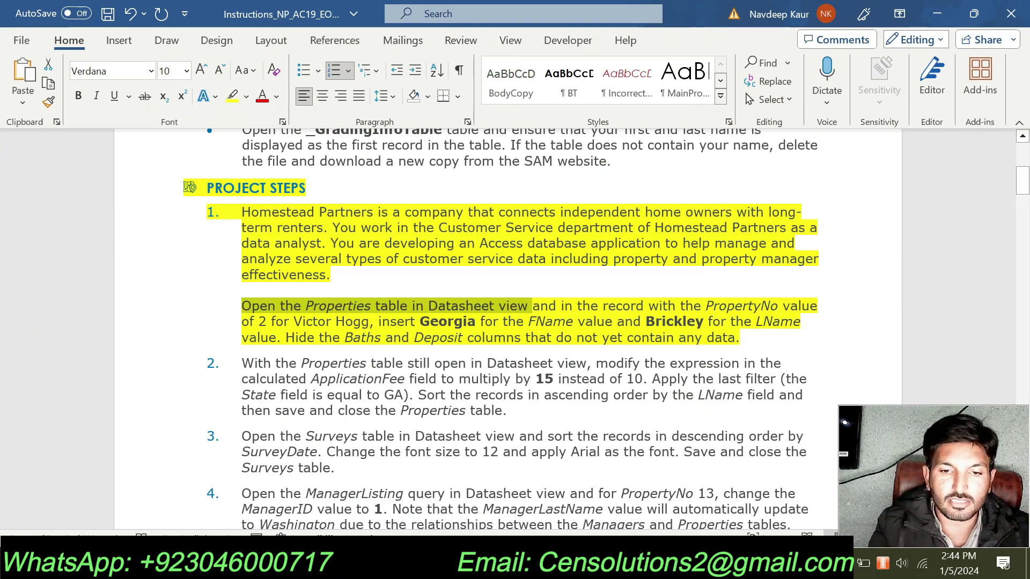
pyautogui.moveTo(739, 338); pyautogui.dragTo(261, 217)
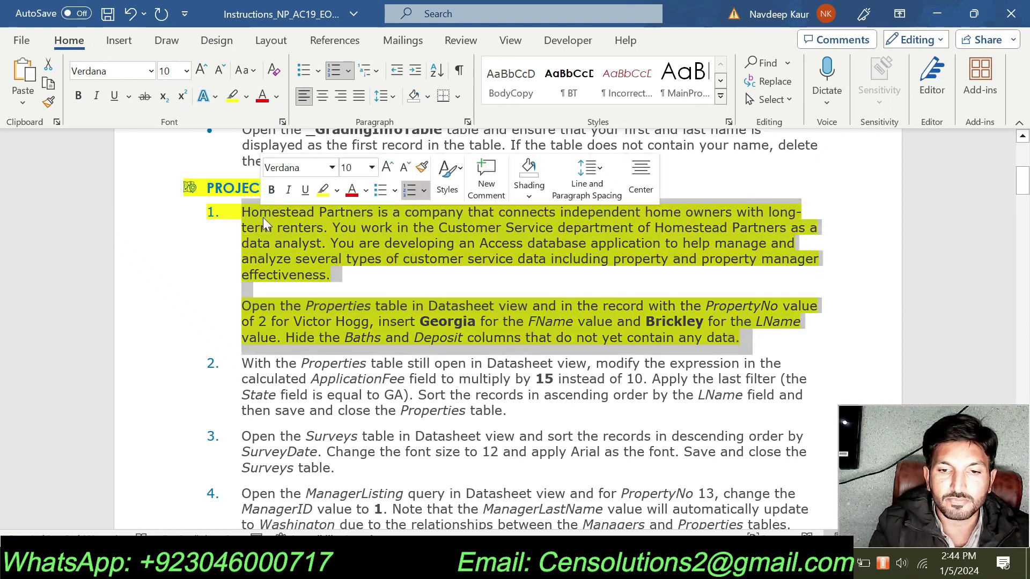
pyautogui.click(325, 192)
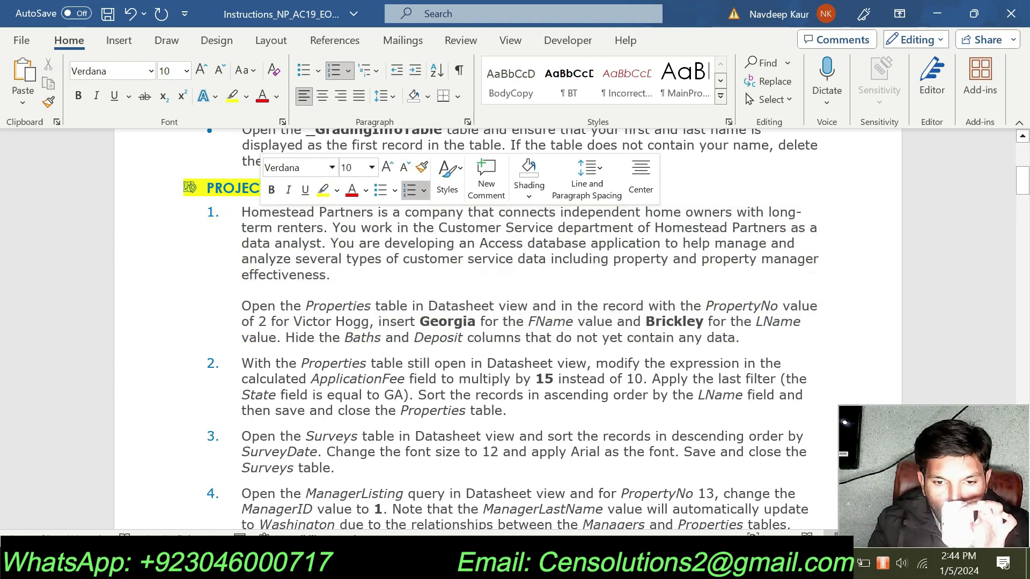
# Highlight the step 2 paragraph in yellow, then return to the Access database
pyautogui.scroll(-3, 514, 322)
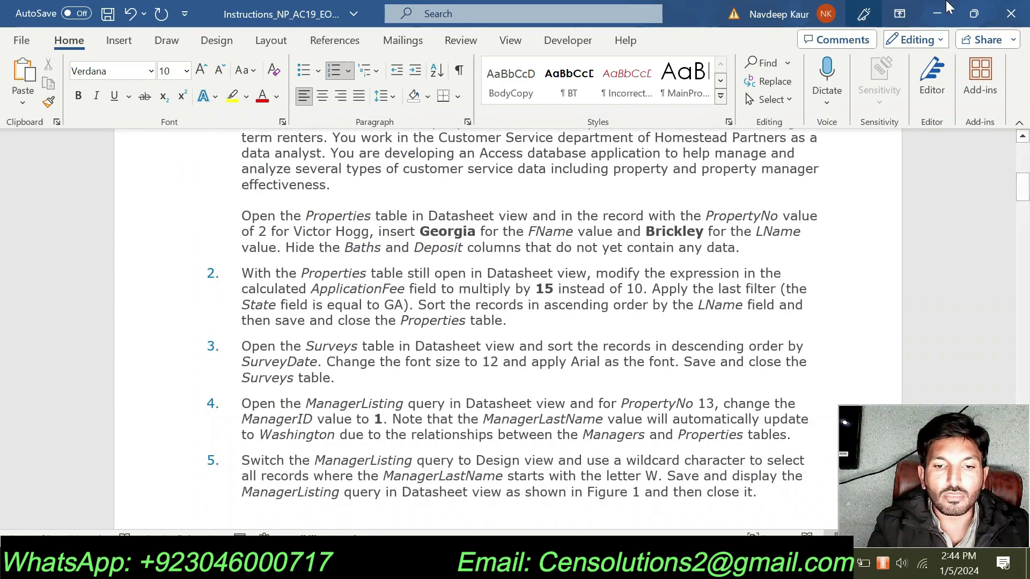
pyautogui.scroll(1, 515, 321)
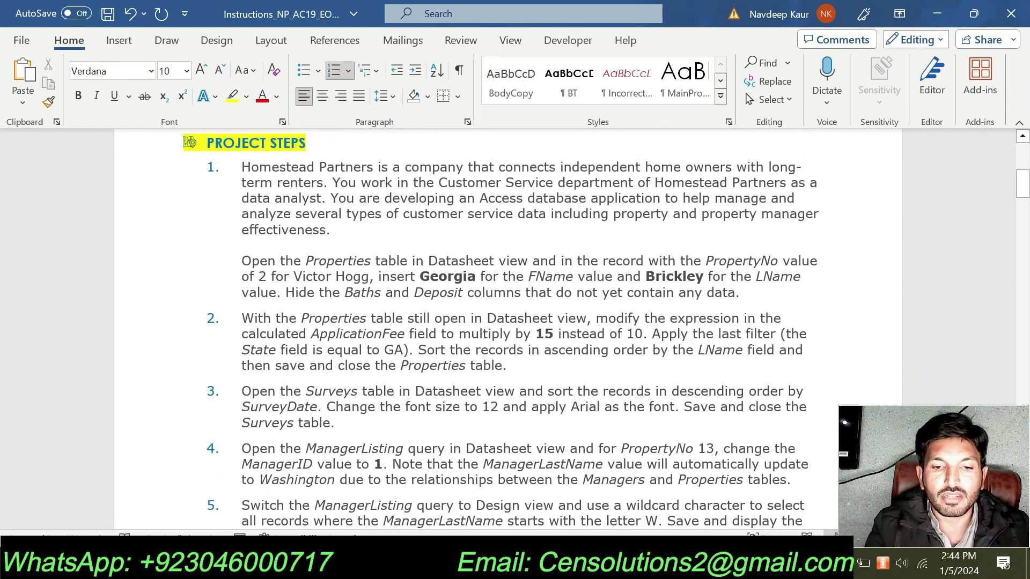
pyautogui.moveTo(516, 369); pyautogui.dragTo(303, 318)
pyautogui.click(285, 291)
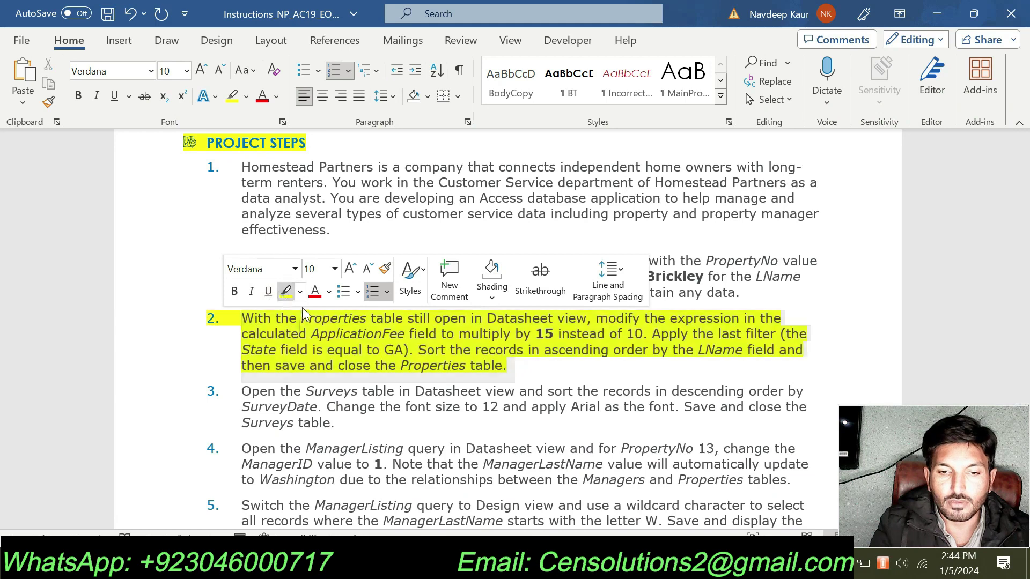
pyautogui.click(303, 318)
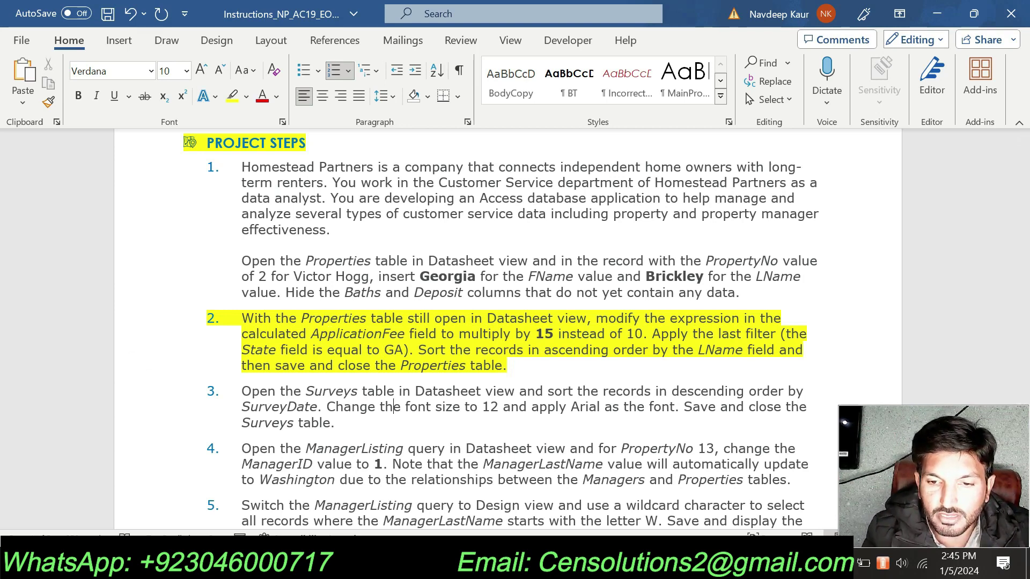
pyautogui.hotkey('alt', 'Tab')
pyautogui.hotkey('alt', 'Tab')
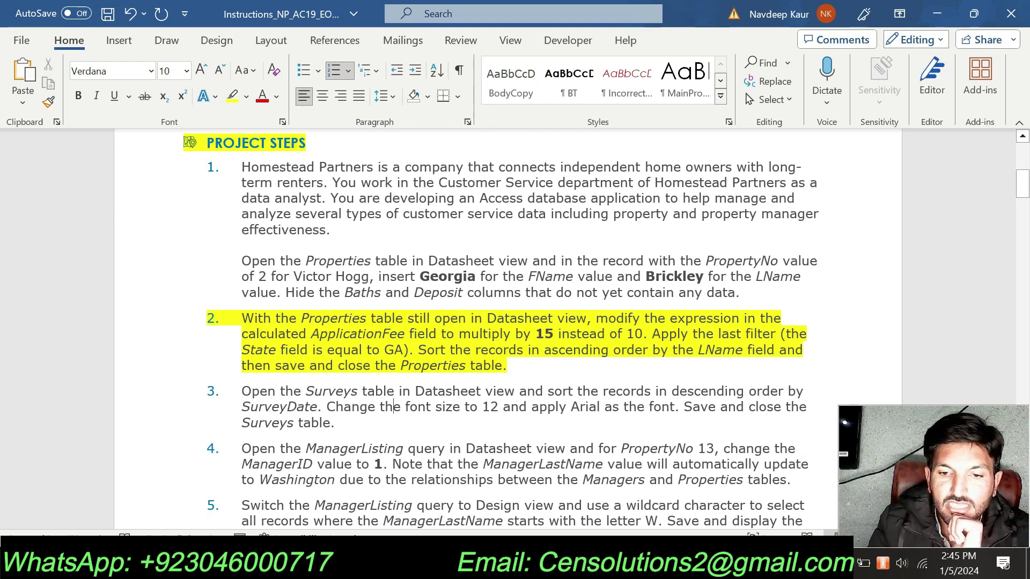
pyautogui.hotkey('alt', 'Tab')
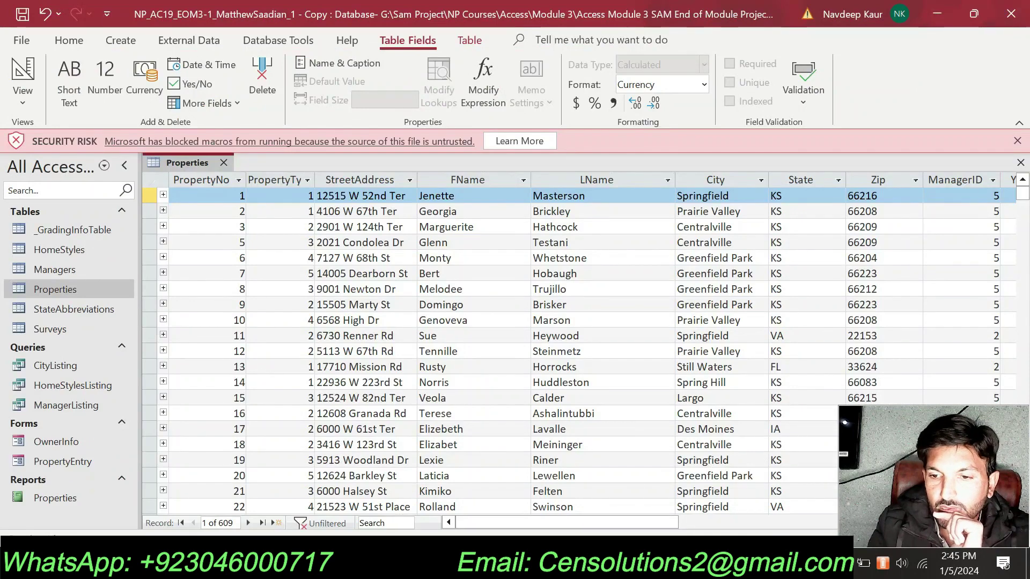
# Open the ApplicationFee expression (2020-[YearBuilt])*10 in the Expression Builder
pyautogui.moveTo(598, 522); pyautogui.dragTo(722, 518)
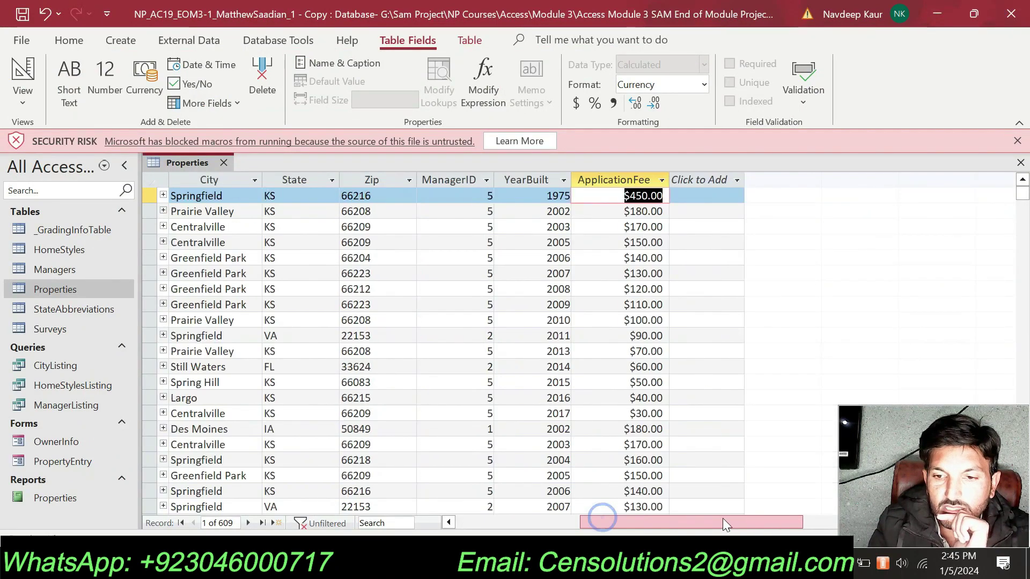
pyautogui.click(633, 182)
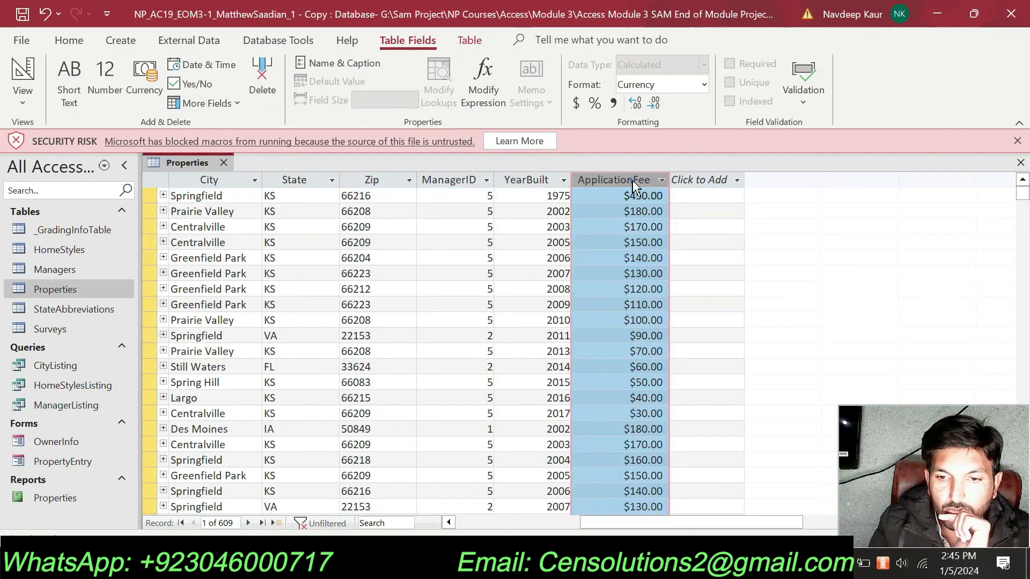
pyautogui.rightClick(632, 181)
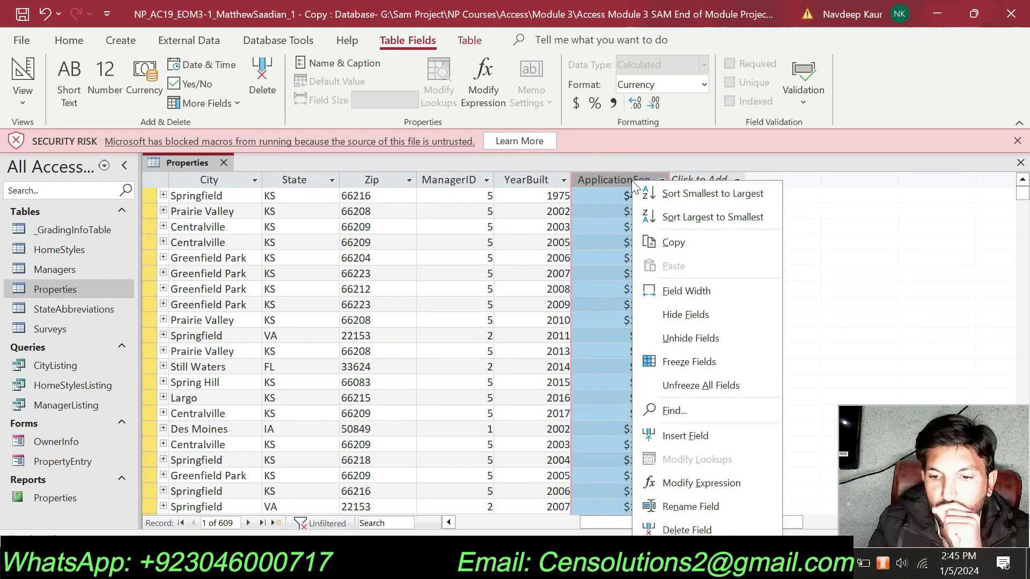
pyautogui.click(697, 482)
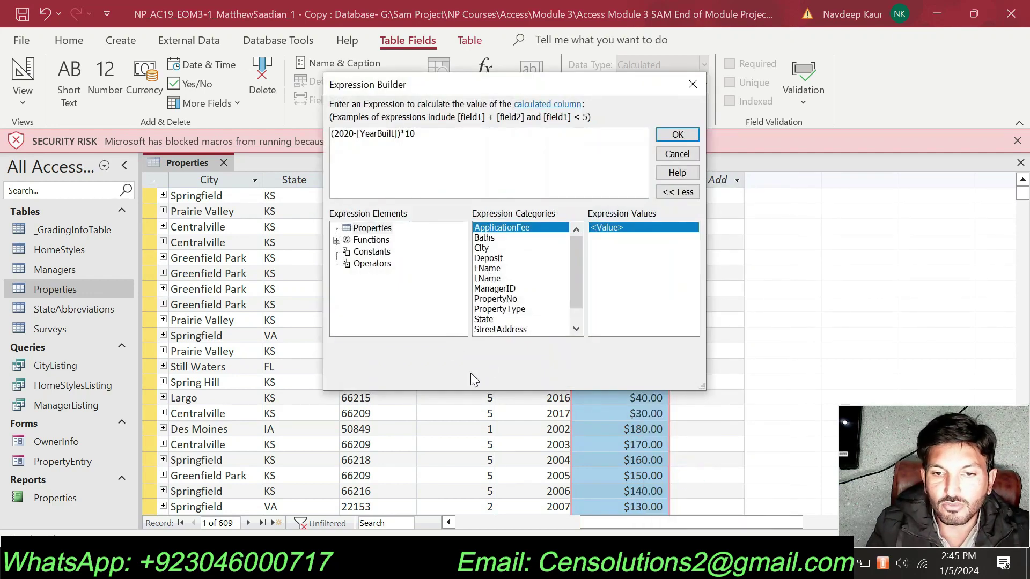
pyautogui.moveTo(618, 563)
pyautogui.click(619, 483)
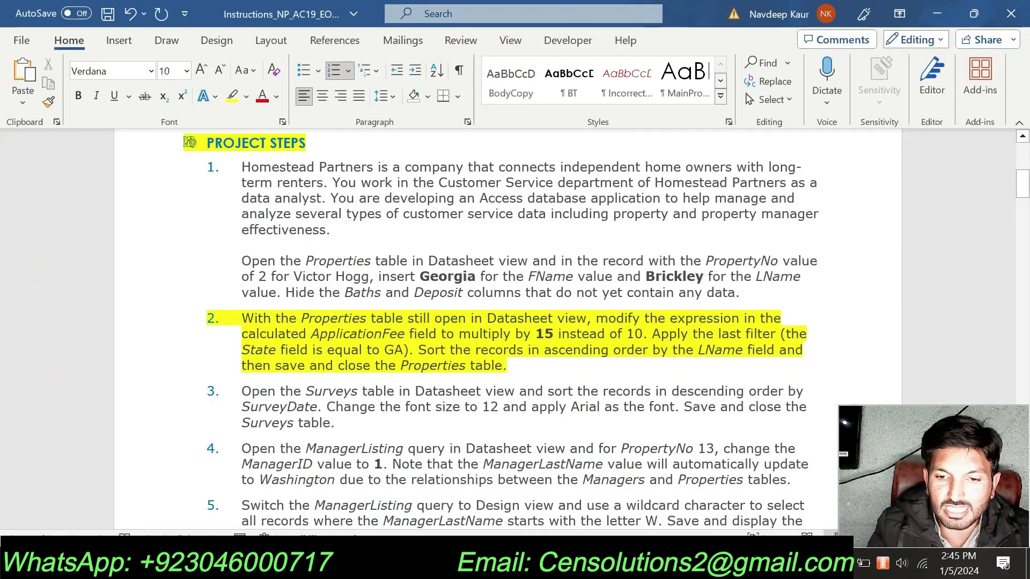
pyautogui.hotkey('alt', 'Tab')
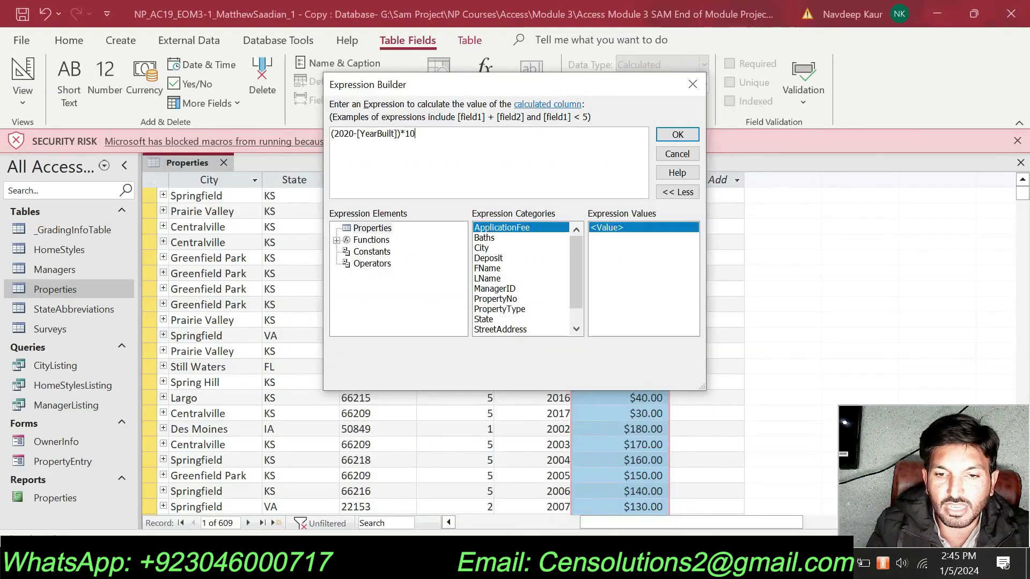
# Change the ApplicationFee multiplier from 10 to 15, giving (2020-[YearBuilt])*15
pyautogui.press('BackSpace')
pyautogui.write('5')
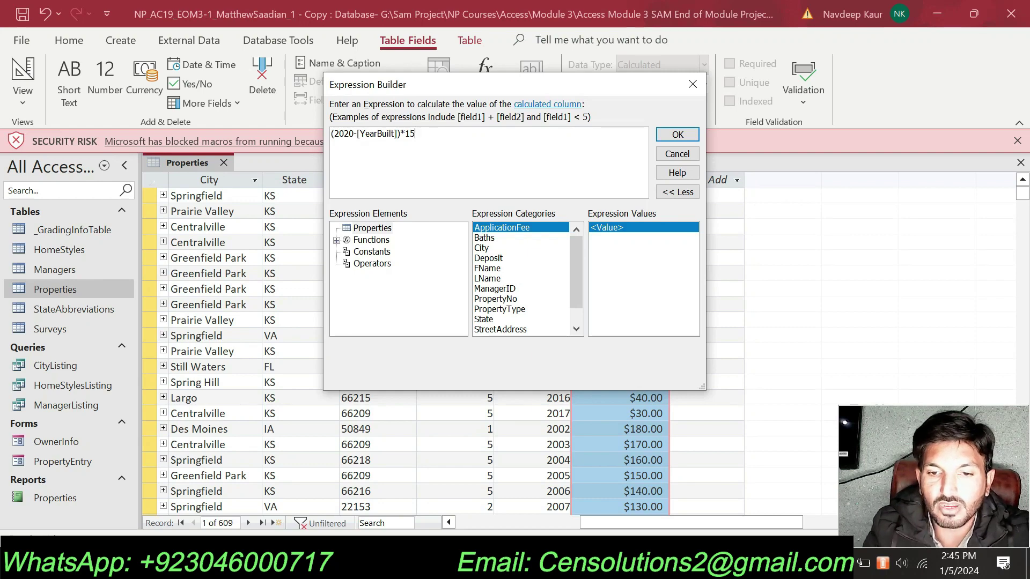
pyautogui.click(676, 134)
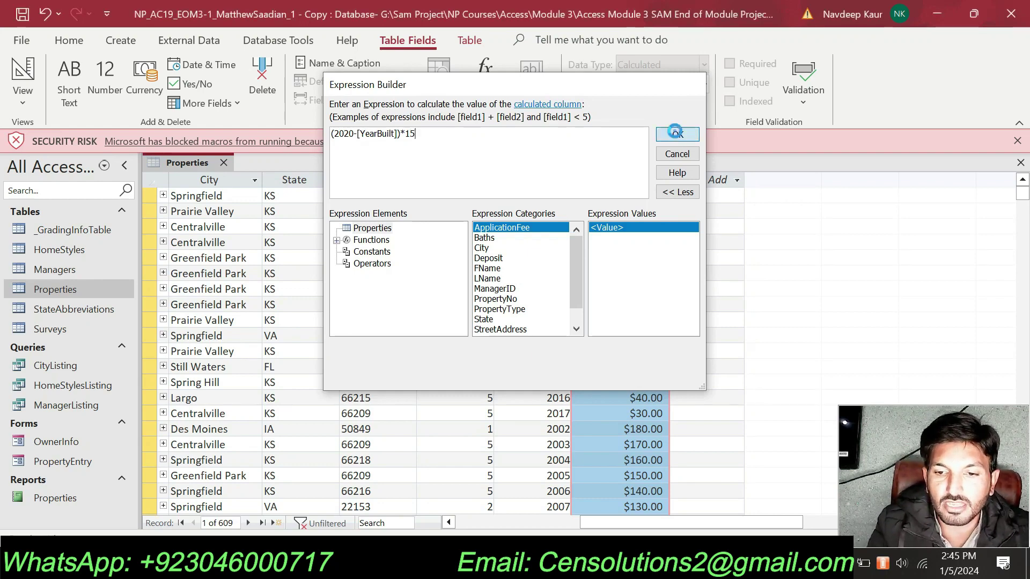
pyautogui.hotkey('alt', 'Tab')
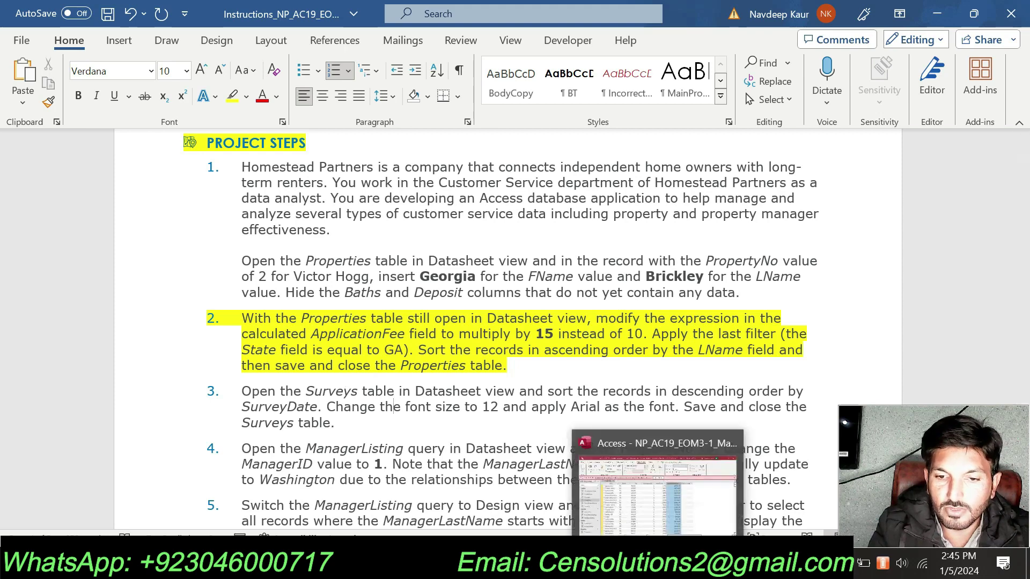
# Bring Access back and scroll the Properties datasheet left to StreetAddress
pyautogui.click(657, 567)
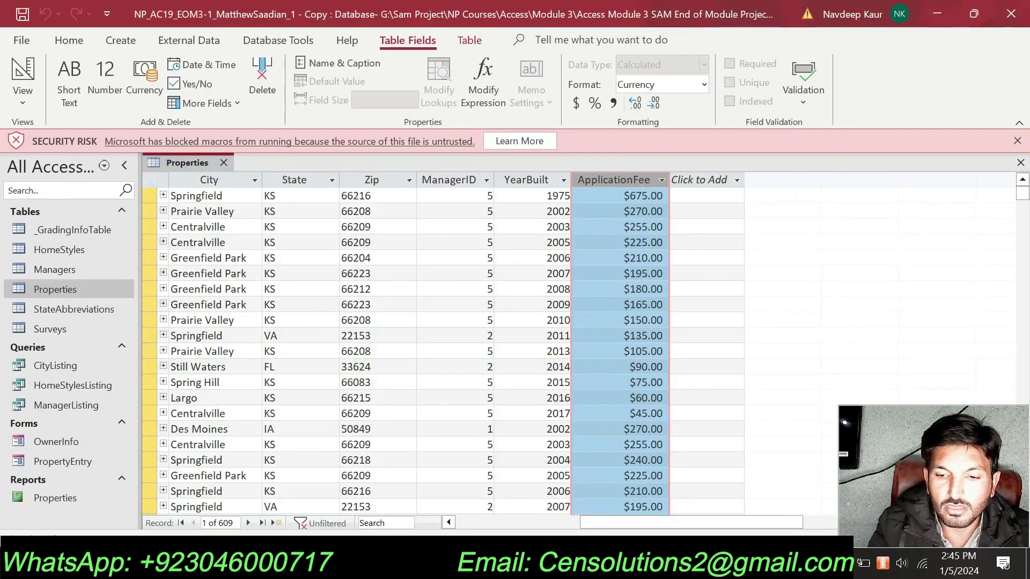
pyautogui.hscroll(-3, 638, 529)
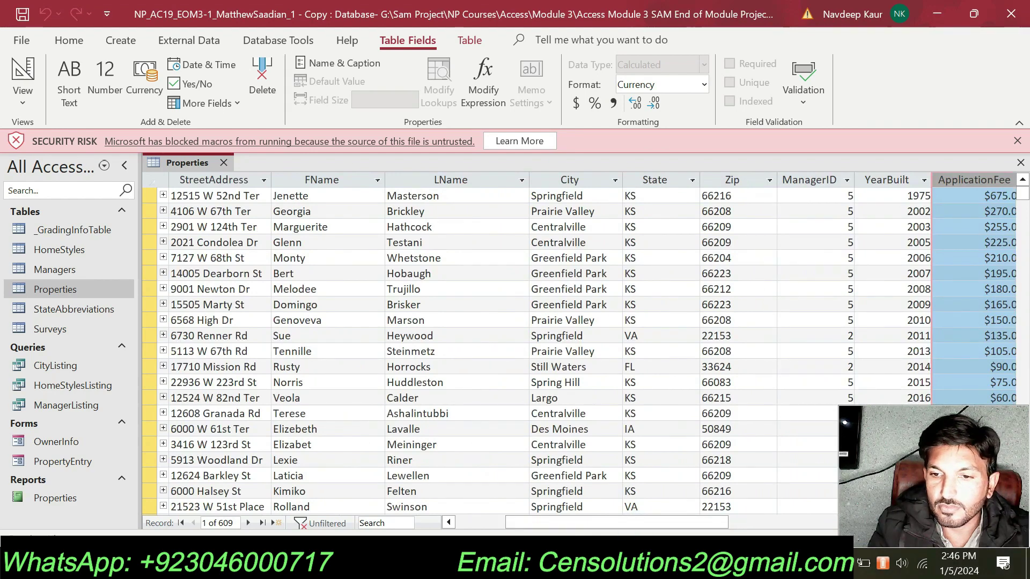
# Select the State column and check the Selection filter options without applying a filter
pyautogui.click(664, 180)
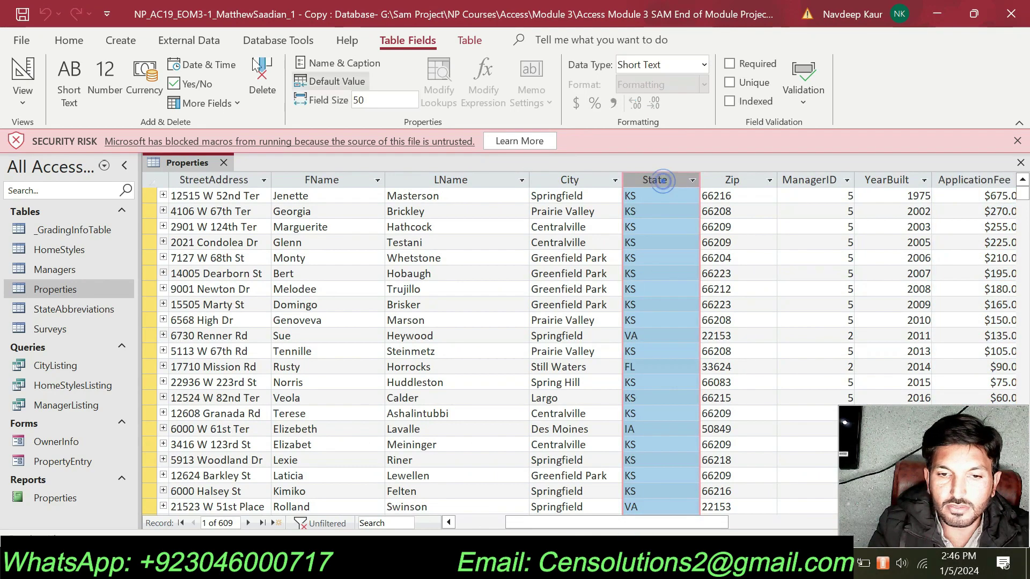
pyautogui.click(84, 43)
pyautogui.click(353, 63)
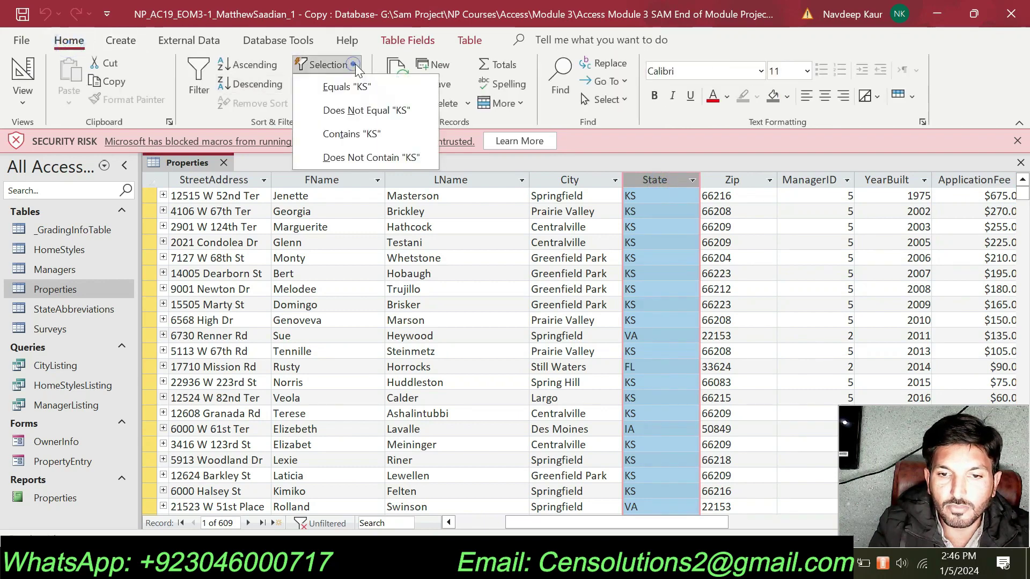
pyautogui.click(355, 63)
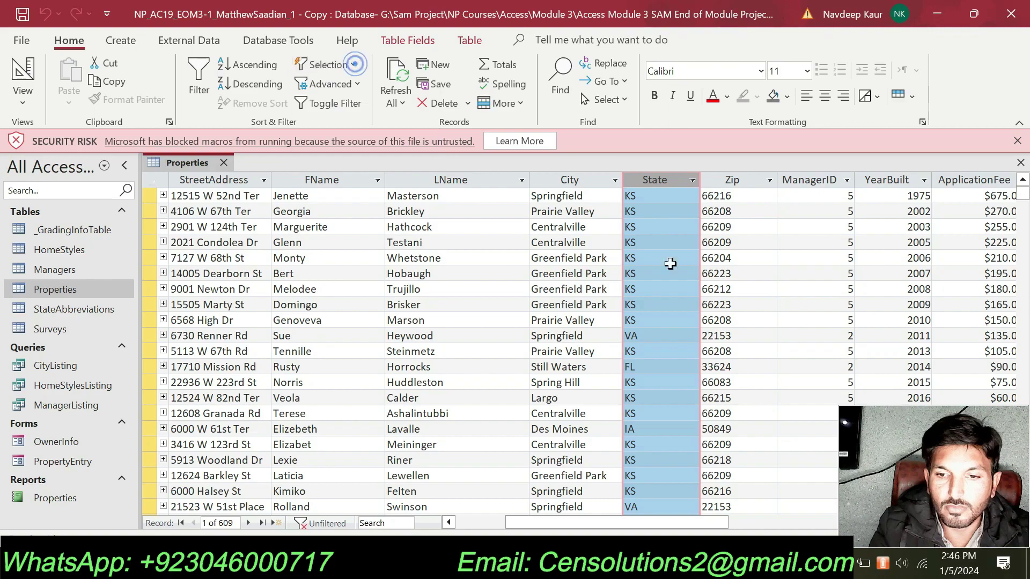
pyautogui.click(664, 332)
# Scroll through the 609 Properties records, then return to the Word step 2 instructions
pyautogui.scroll(-10, 664, 331)
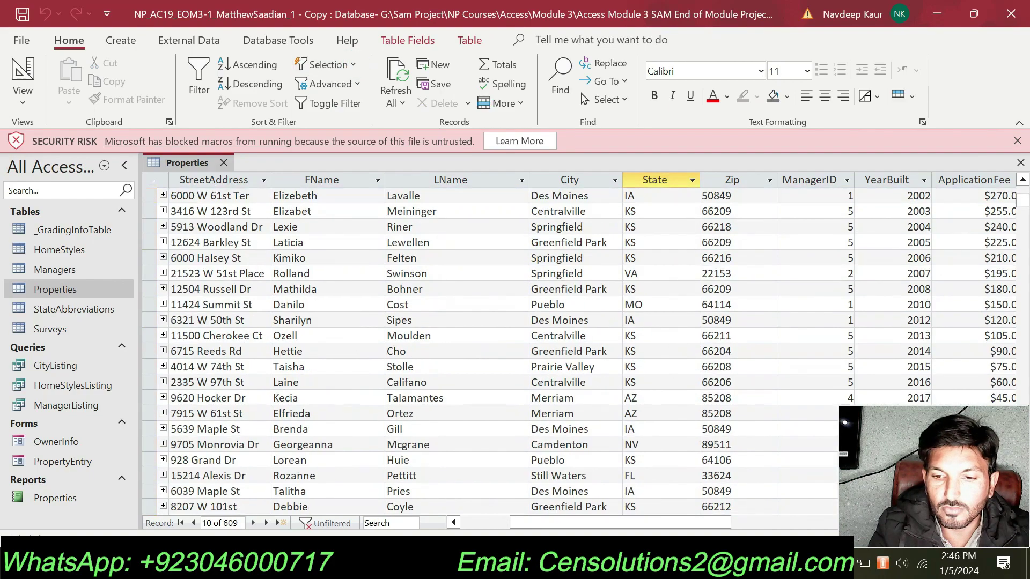
pyautogui.scroll(-15, 490, 349)
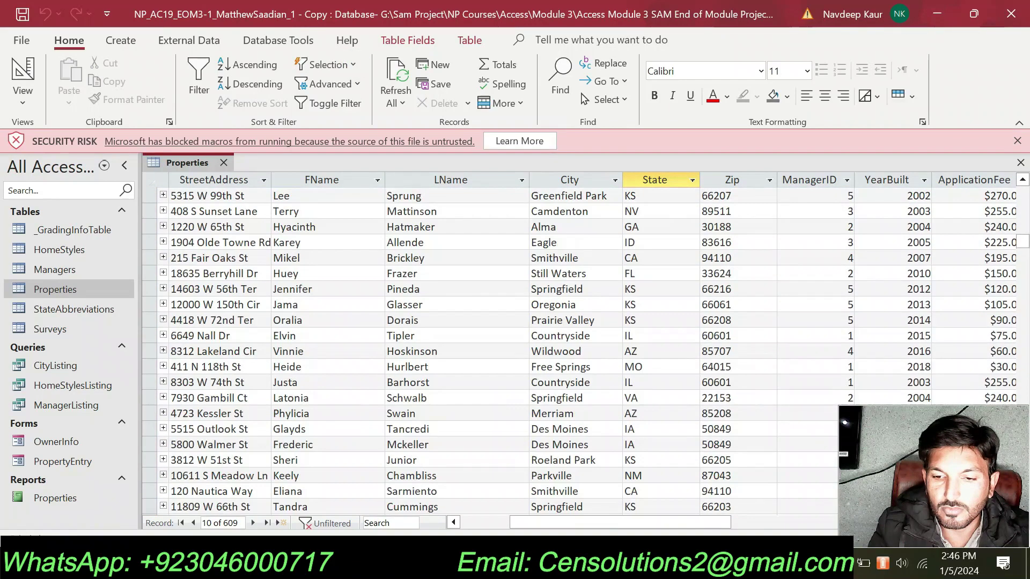
pyautogui.scroll(-10, 490, 349)
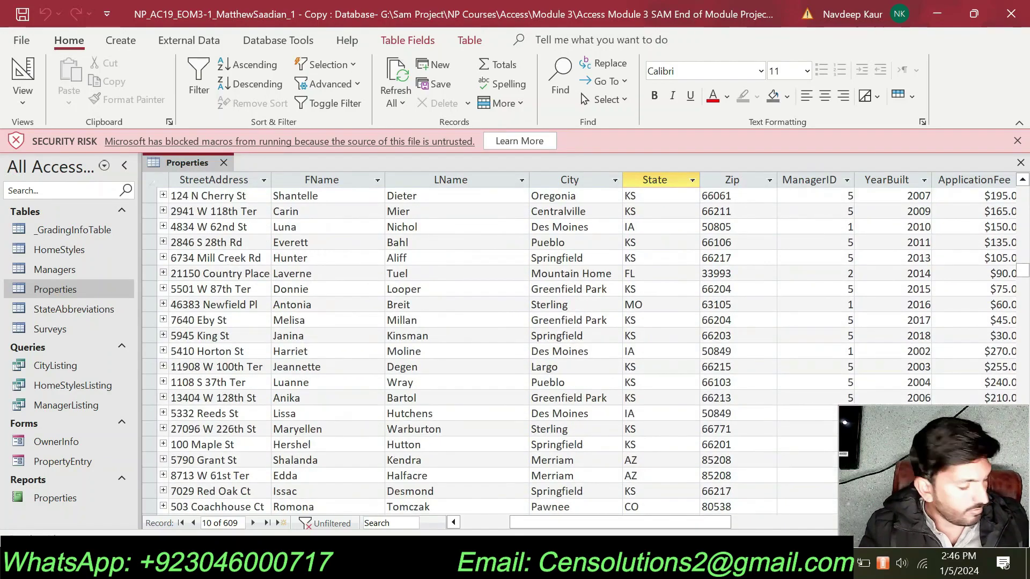
pyautogui.scroll(-10, 490, 349)
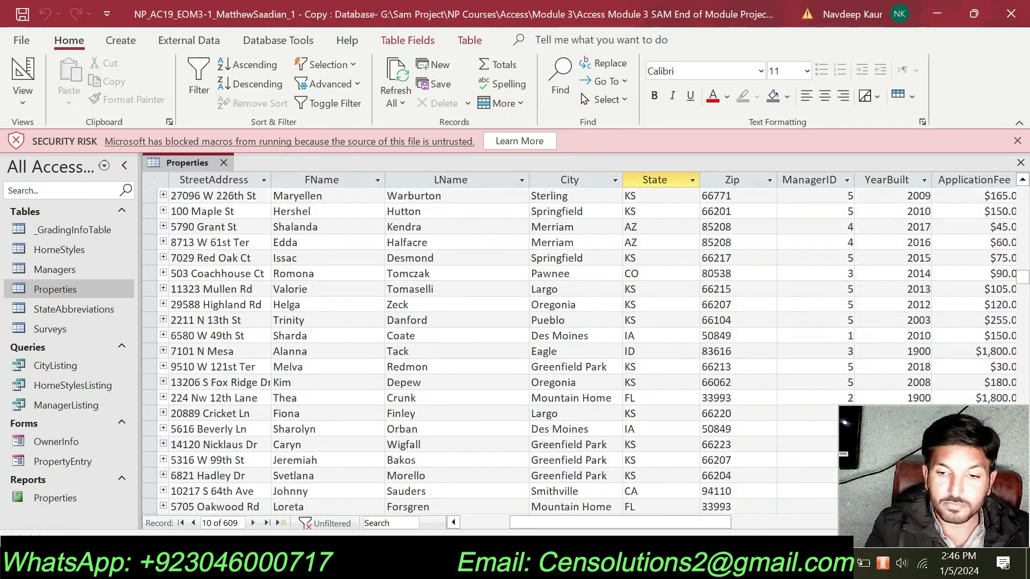
pyautogui.scroll(3, 490, 349)
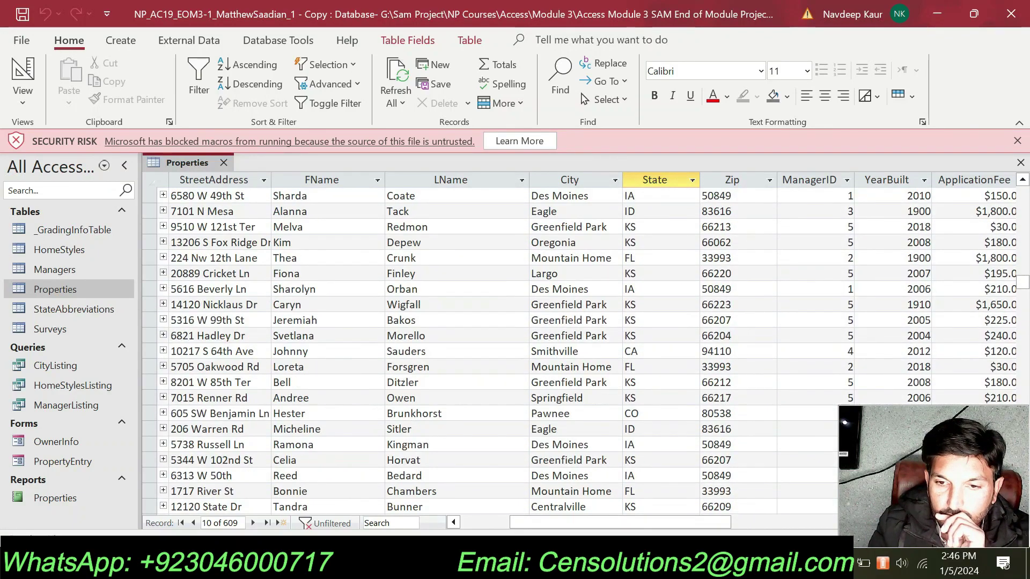
pyautogui.scroll(15, 490, 348)
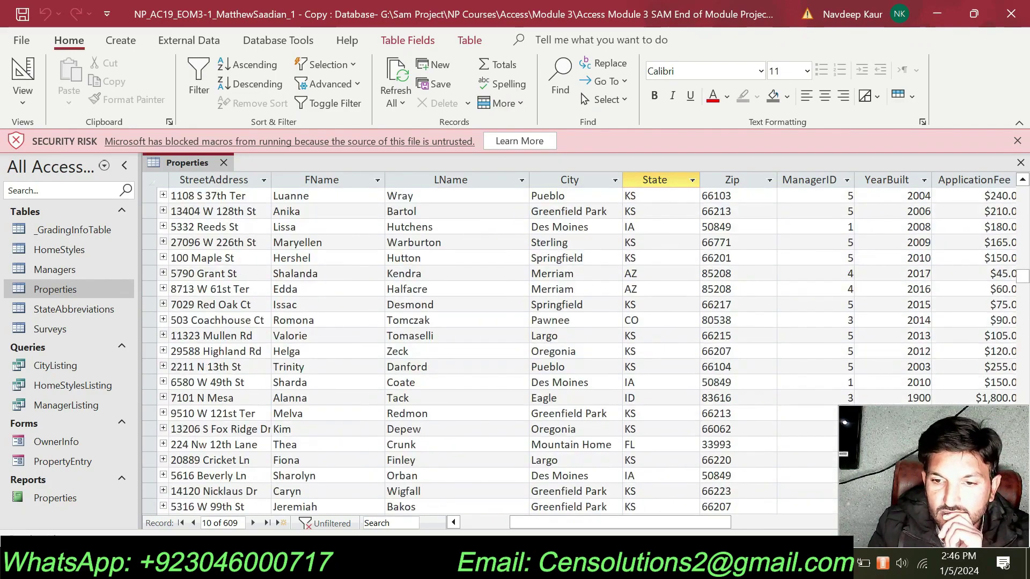
pyautogui.scroll(5, 490, 349)
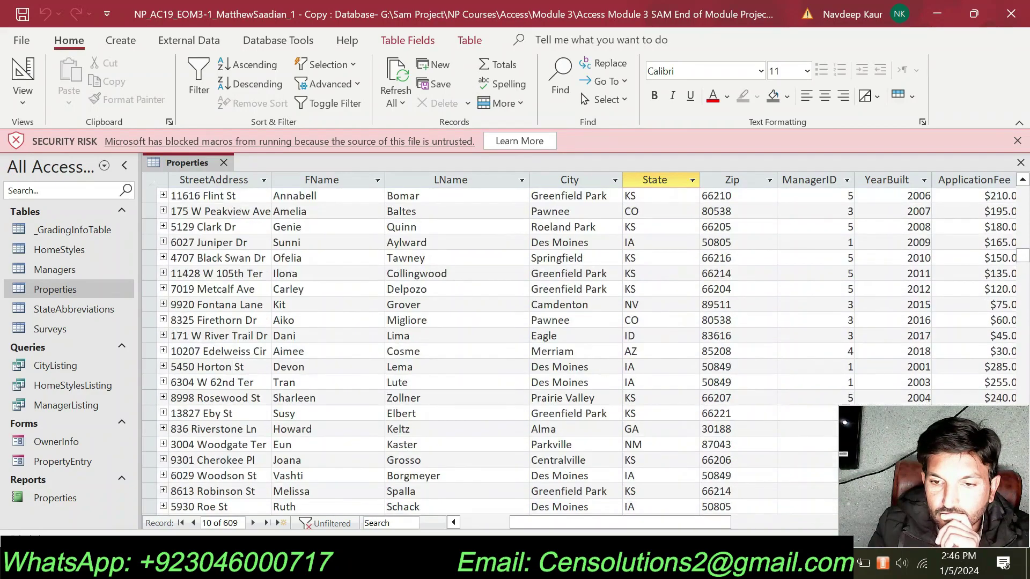
pyautogui.scroll(-10, 490, 348)
pyautogui.scroll(-12, 491, 348)
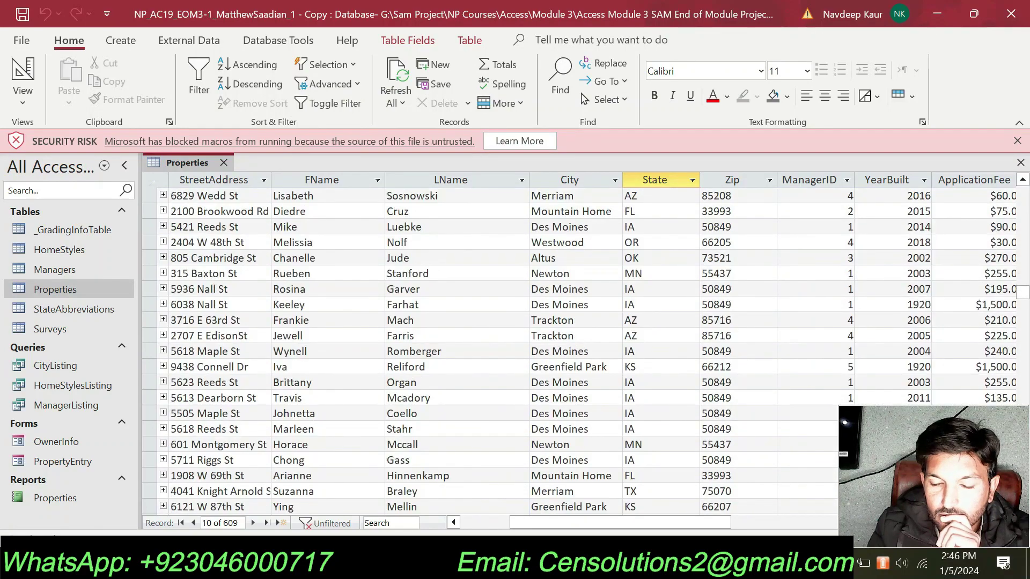
pyautogui.hotkey('alt', 'Tab')
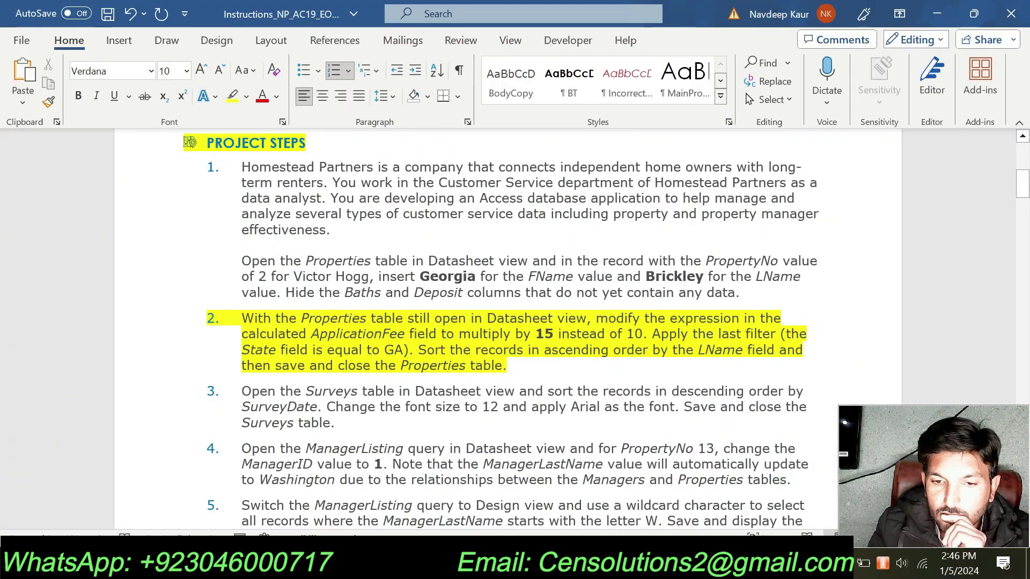
pyautogui.click(393, 407)
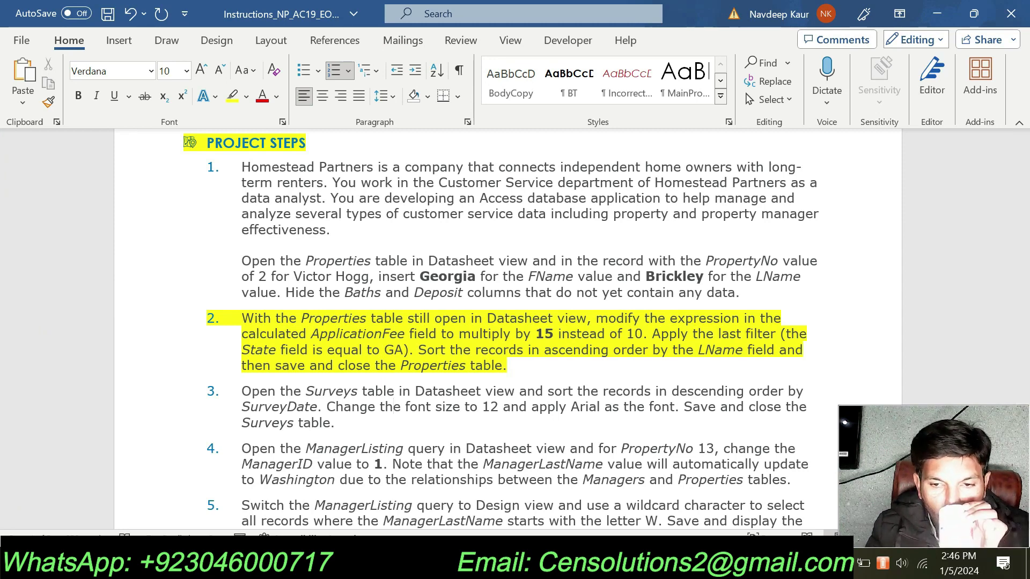
# Browse the Properties records and review the State column's filter options without changing anything
pyautogui.hotkey('alt', 'Tab')
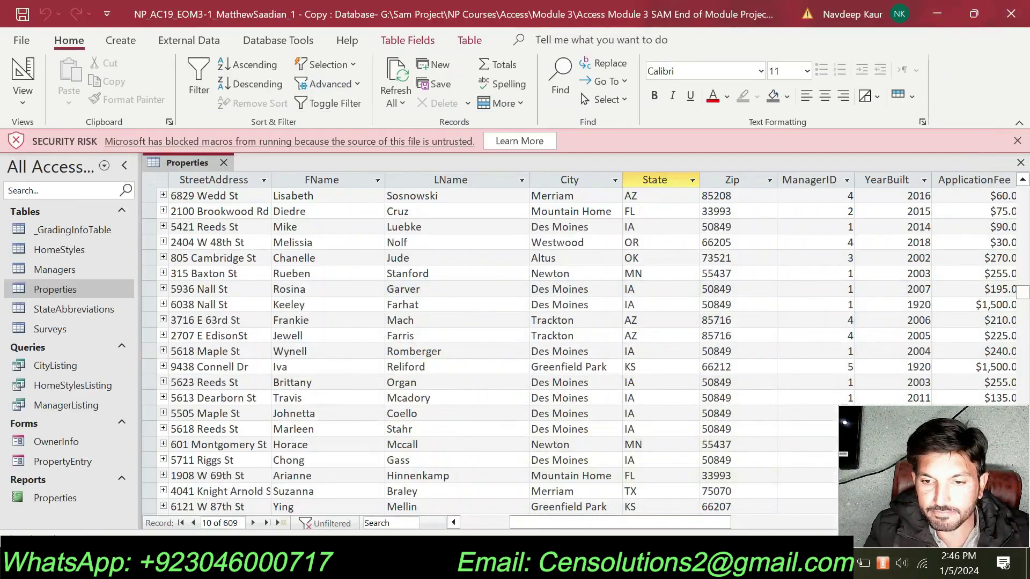
pyautogui.scroll(-11, 490, 348)
pyautogui.scroll(-13, 491, 349)
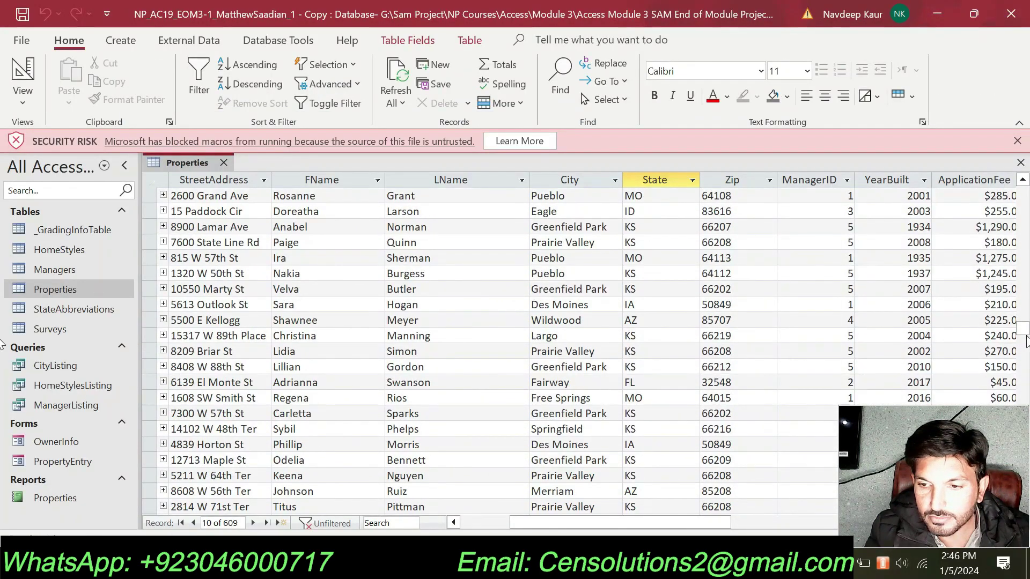
pyautogui.moveTo(1025, 341); pyautogui.dragTo(1018, 572)
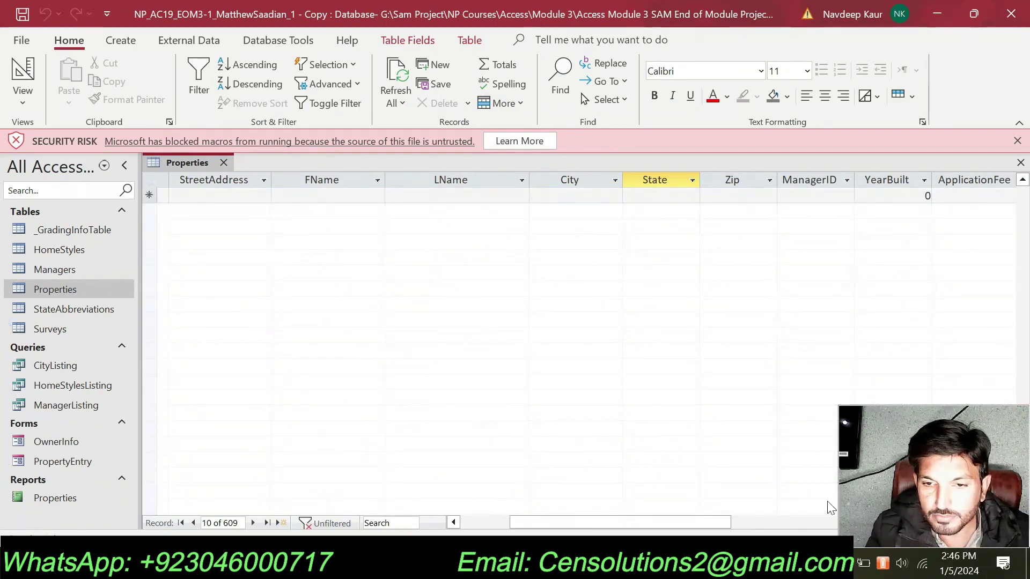
pyautogui.scroll(4, 793, 418)
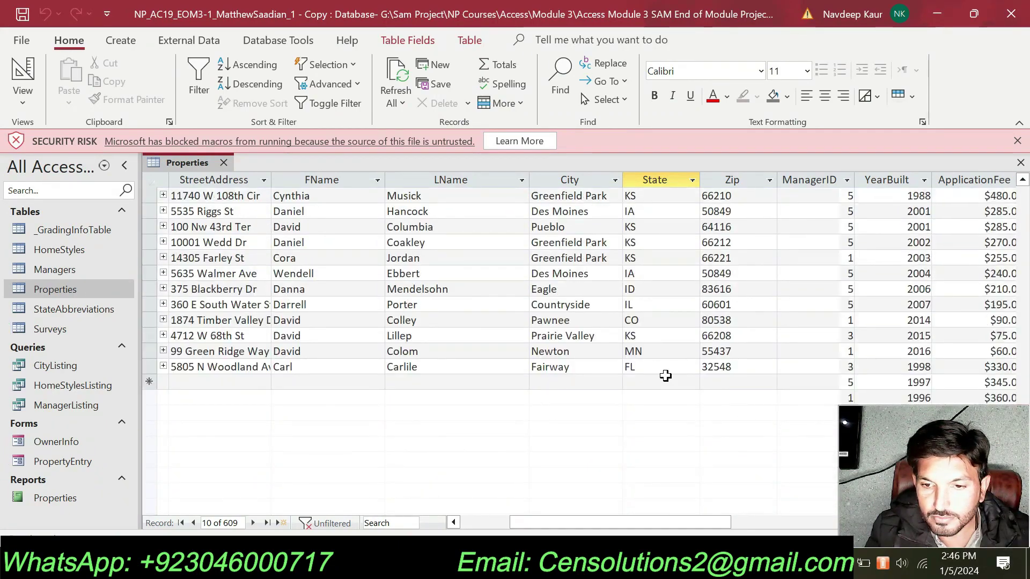
pyautogui.scroll(20, 665, 376)
pyautogui.scroll(12, 665, 376)
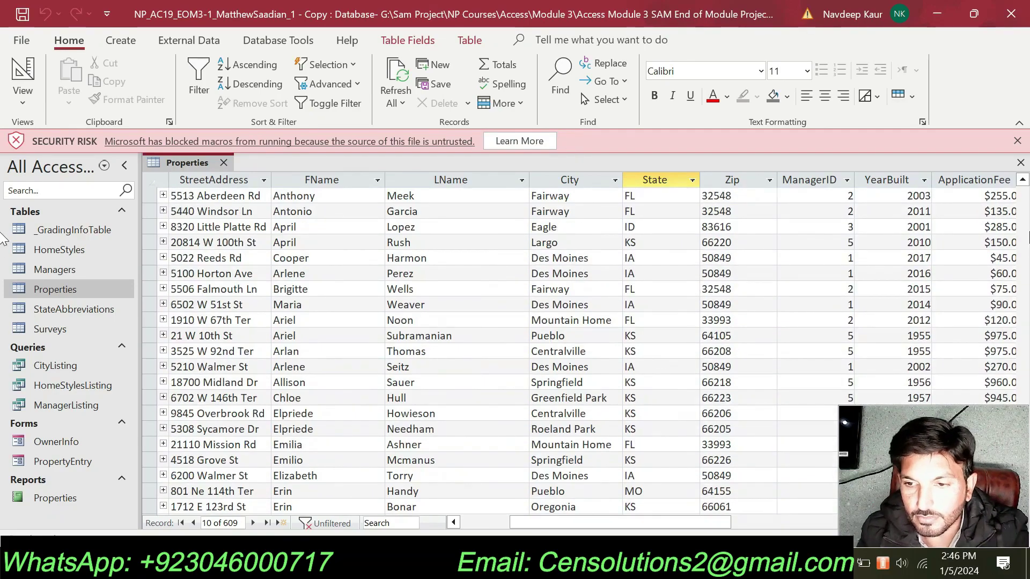
pyautogui.scroll(-20, 592, 177)
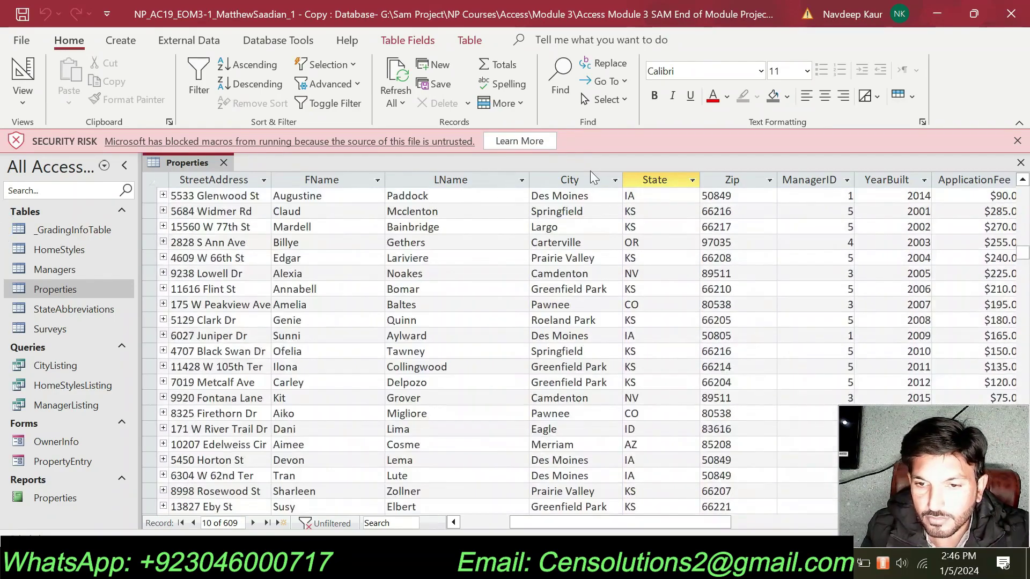
pyautogui.click(692, 180)
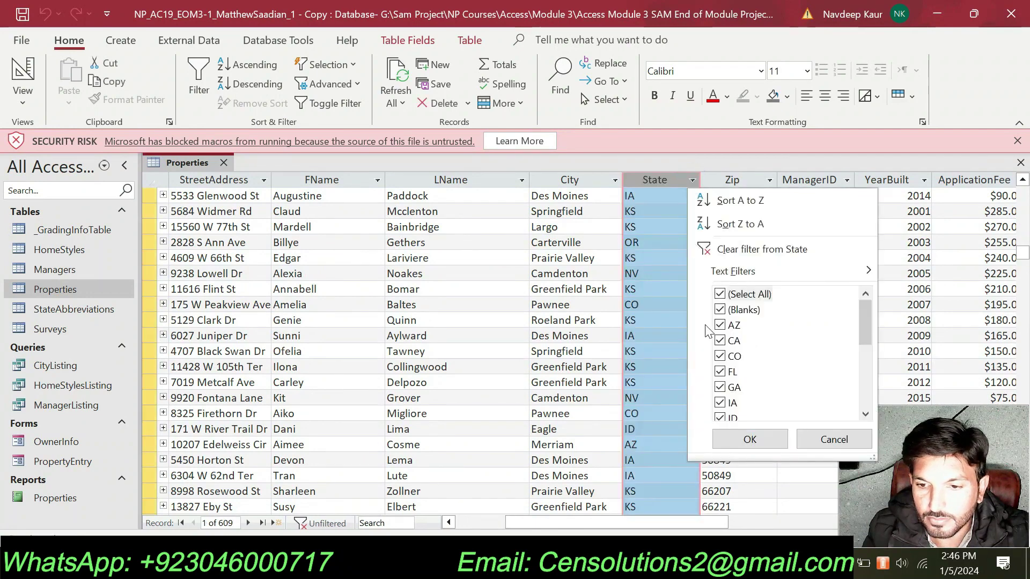
pyautogui.scroll(-4, 755, 371)
pyautogui.scroll(3, 755, 371)
pyautogui.scroll(1, 755, 372)
pyautogui.scroll(-3, 755, 372)
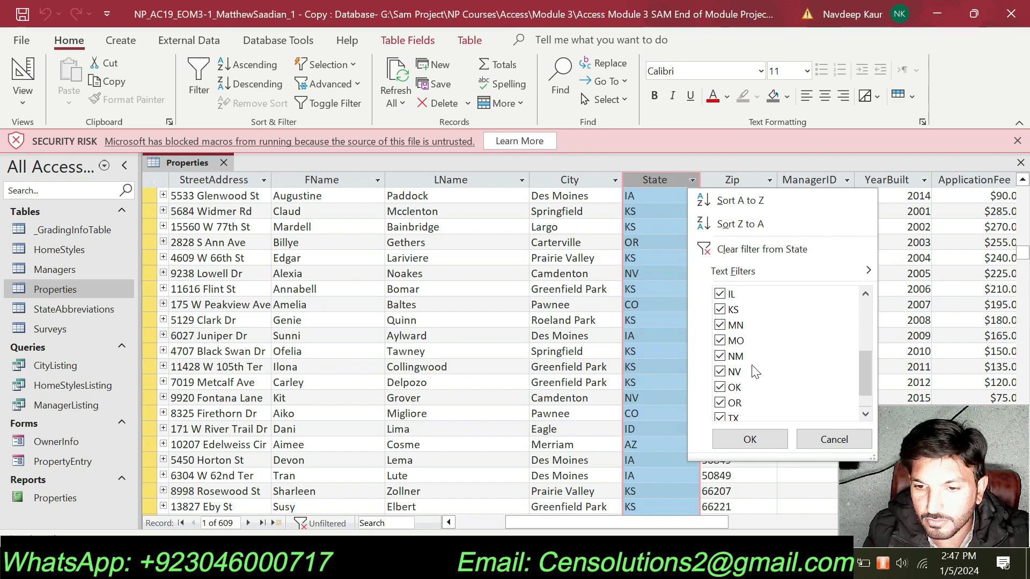
pyautogui.scroll(-1, 755, 371)
pyautogui.scroll(3, 755, 372)
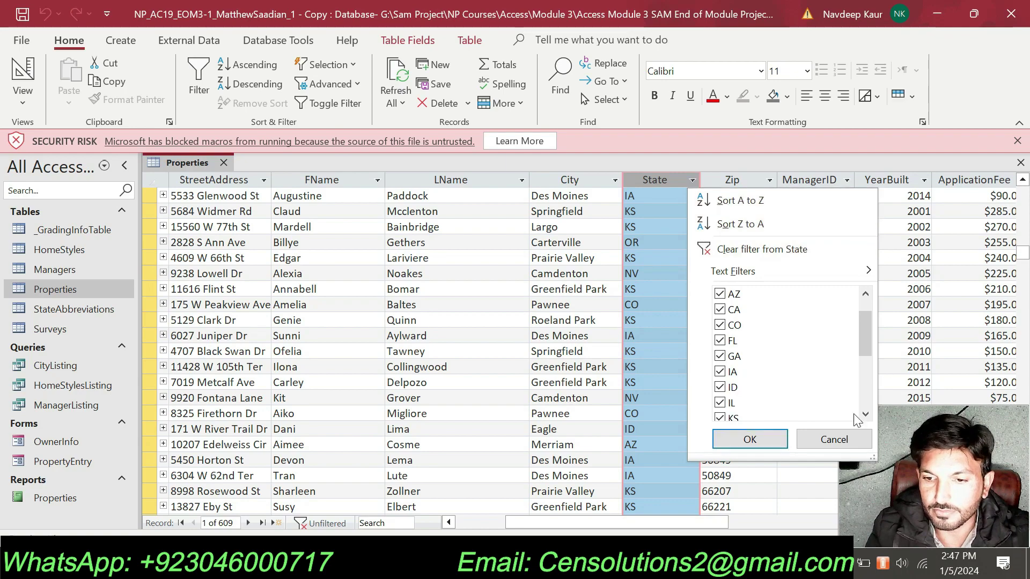
pyautogui.click(834, 441)
# Filter the Properties datasheet to State equals GA, leaving 4 records
pyautogui.scroll(10, 679, 375)
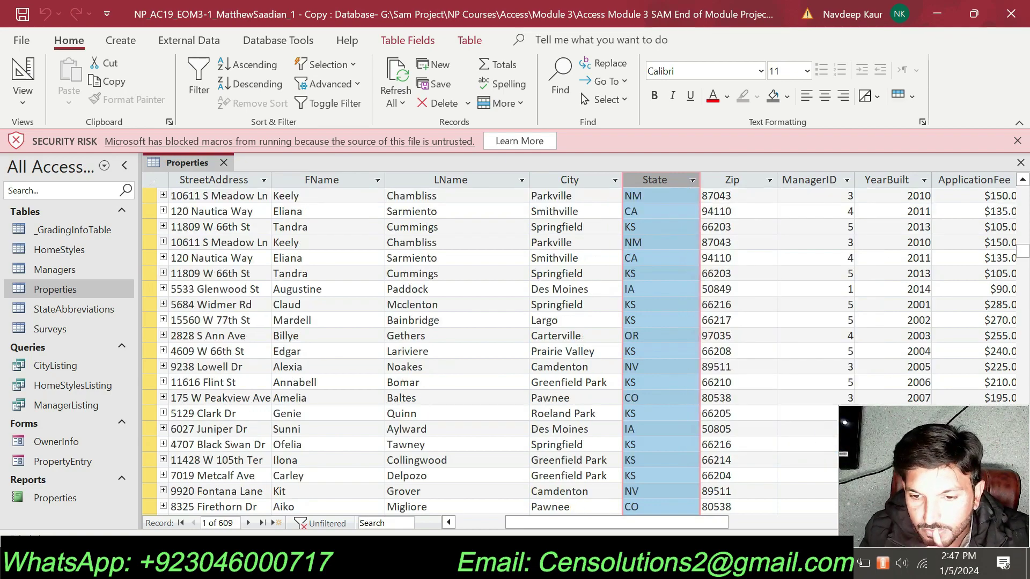
pyautogui.scroll(1, 488, 349)
pyautogui.scroll(-2, 488, 348)
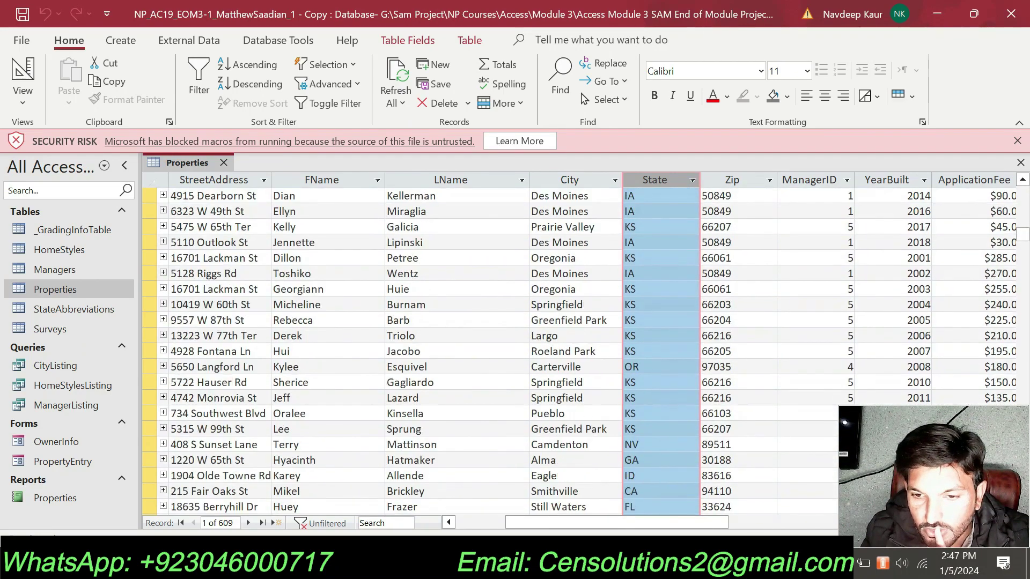
pyautogui.scroll(-1, 488, 348)
pyautogui.click(653, 413)
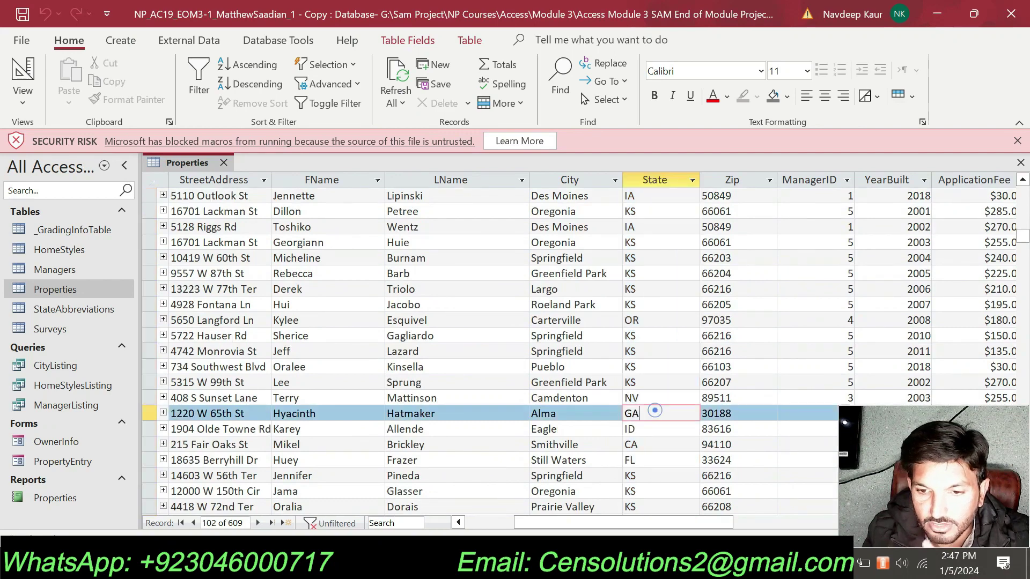
pyautogui.click(353, 64)
pyautogui.click(374, 94)
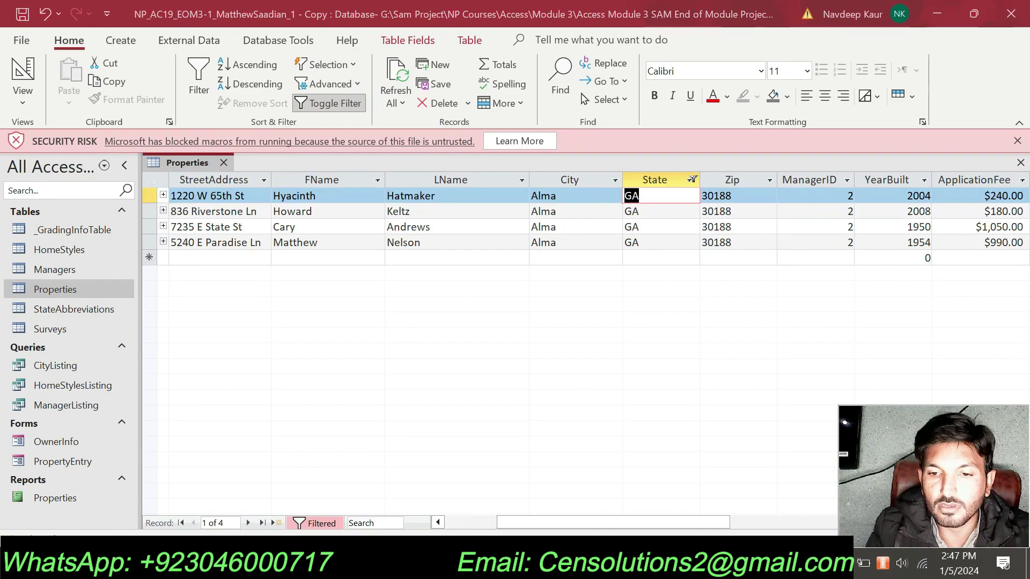
pyautogui.hotkey('alt', 'Tab')
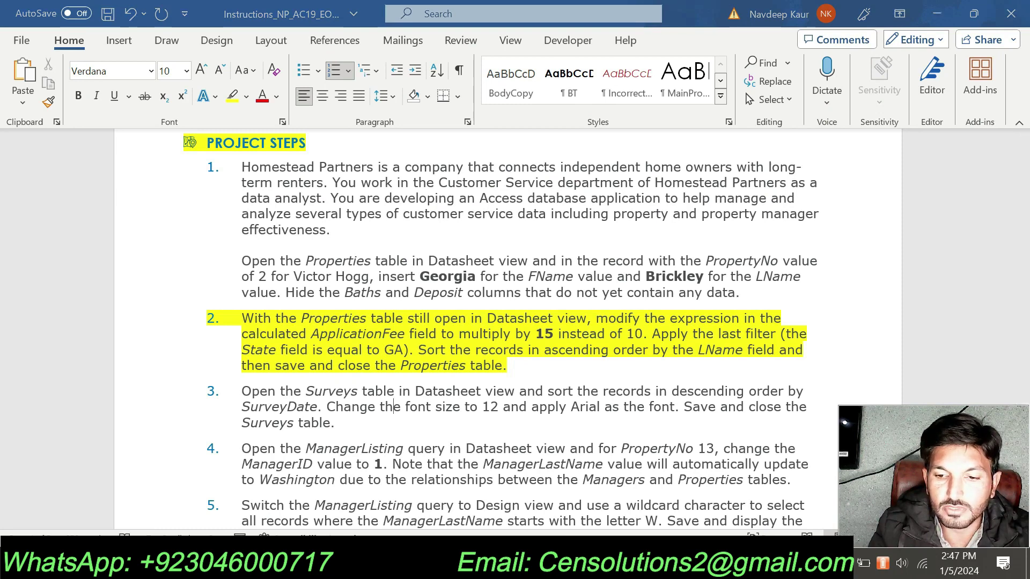
# Sort the filtered GA Properties records by LName from A to Z
pyautogui.hotkey('alt', 'Tab')
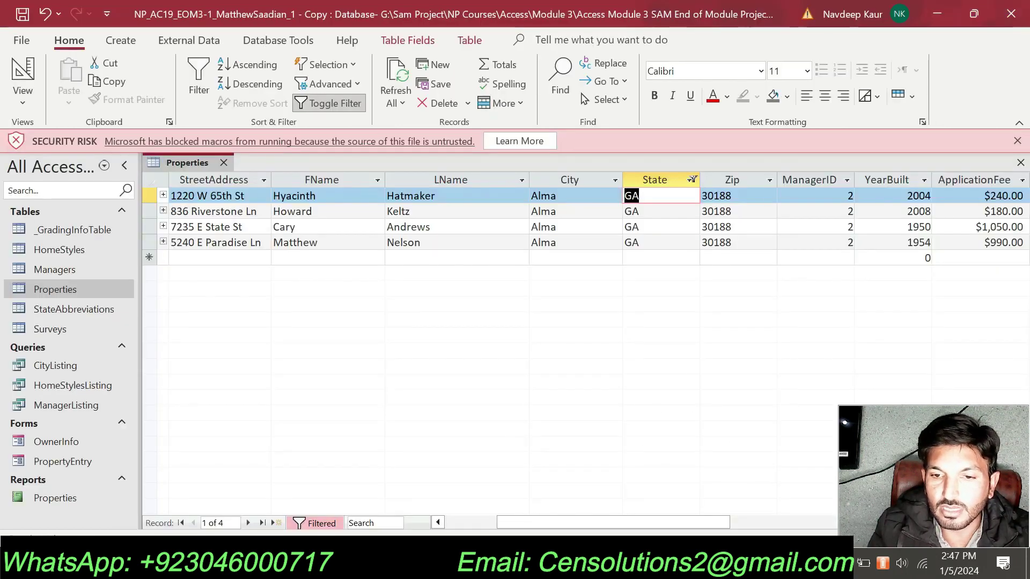
pyautogui.click(522, 180)
pyautogui.click(555, 208)
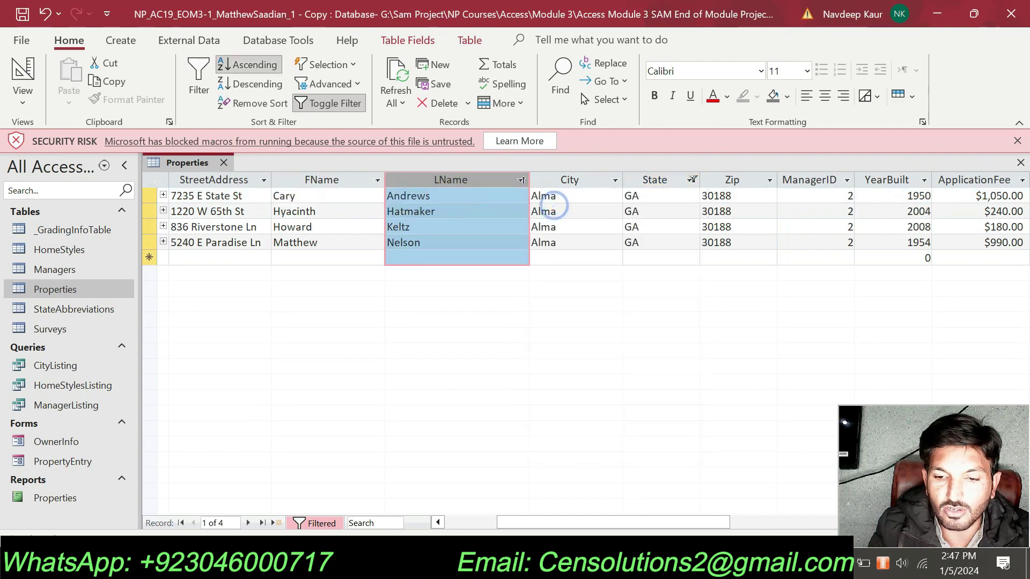
pyautogui.hotkey('alt', 'Tab')
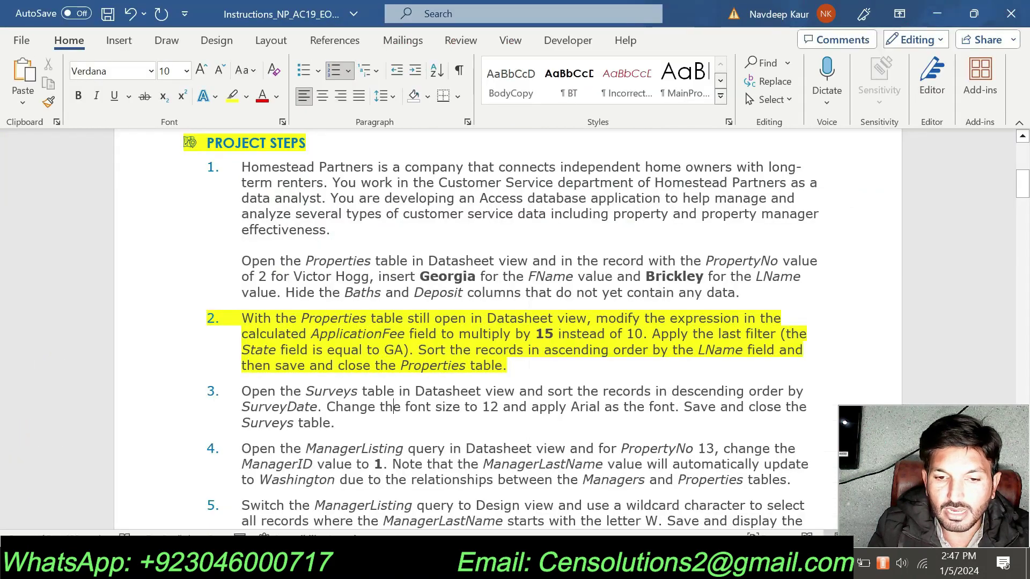
# Close the Properties table from its tab's shortcut menu
pyautogui.hotkey('alt', 'Tab')
pyautogui.rightClick(197, 168)
pyautogui.rightClick(197, 168)
pyautogui.rightClick(197, 168)
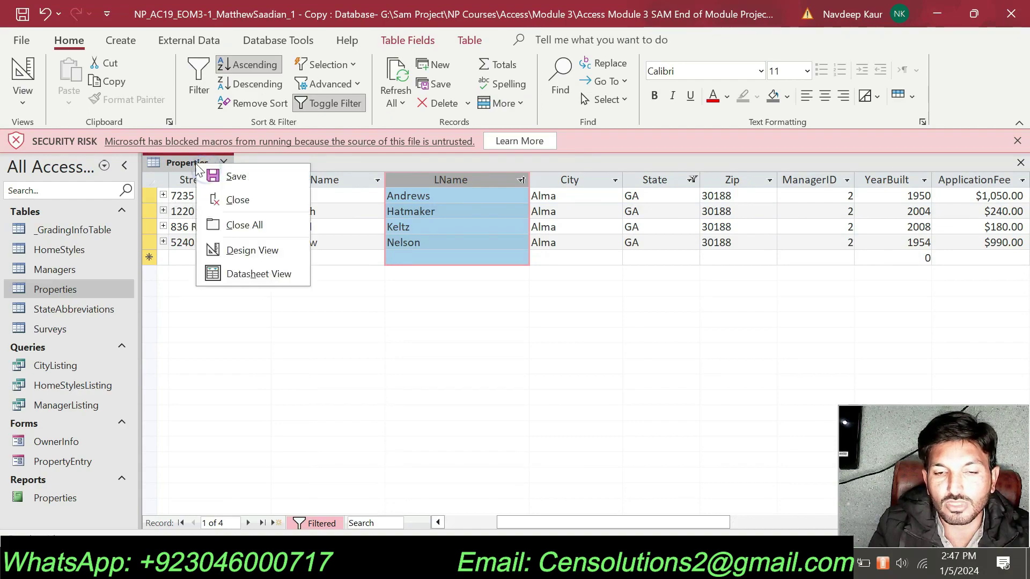
pyautogui.click(238, 199)
pyautogui.hotkey('alt', 'Tab')
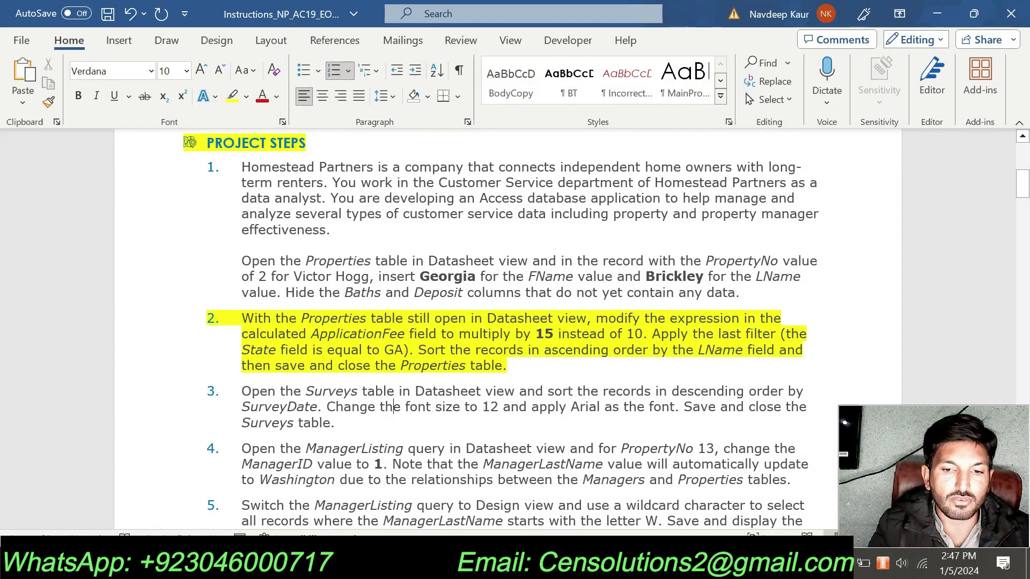
# Remove the yellow highlight from the step 2 paragraph
pyautogui.moveTo(512, 370); pyautogui.dragTo(241, 320)
pyautogui.click(306, 293)
pyautogui.press('Left')
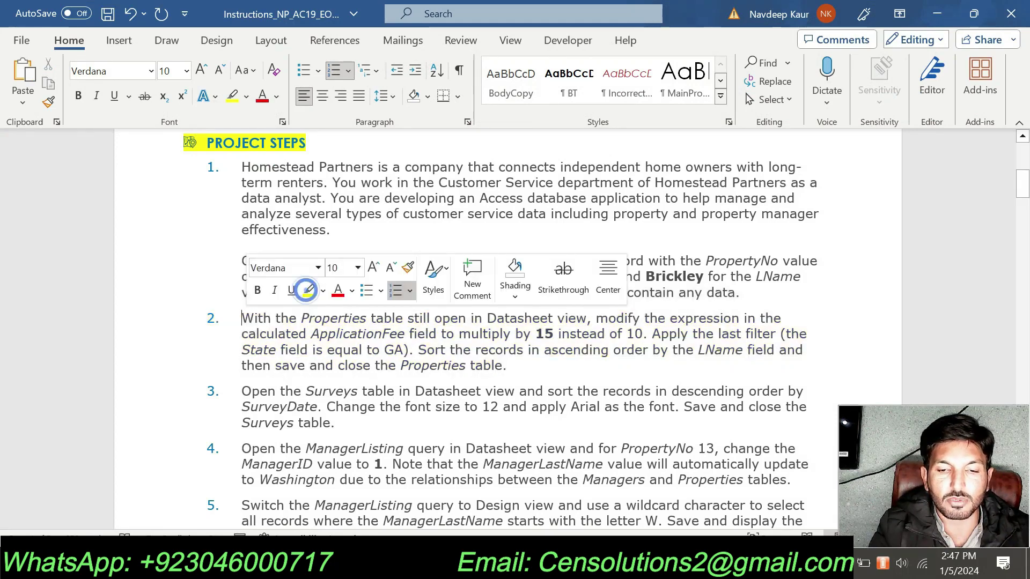
pyautogui.scroll(-1, 306, 293)
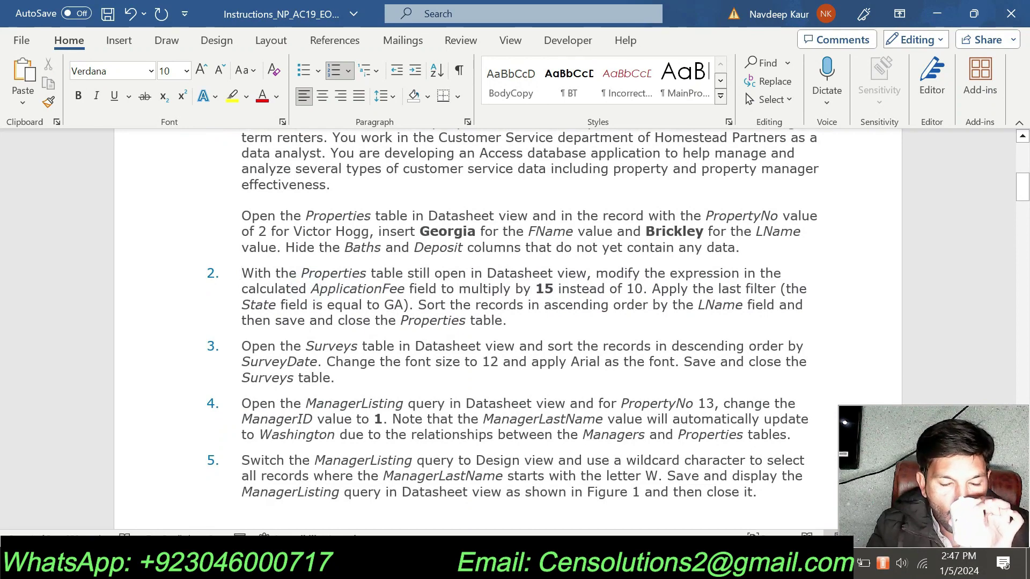
pyautogui.scroll(-2, 514, 322)
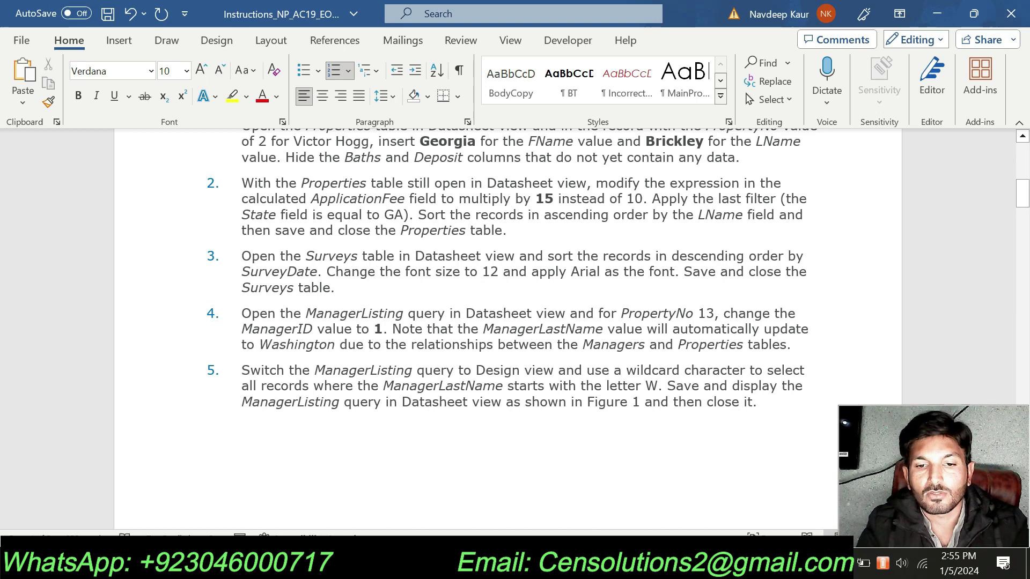
# Highlight the step 3 paragraph, about the Surveys table sort and font, in yellow
pyautogui.moveTo(334, 288); pyautogui.dragTo(317, 242)
pyautogui.click(325, 232)
pyautogui.click(320, 288)
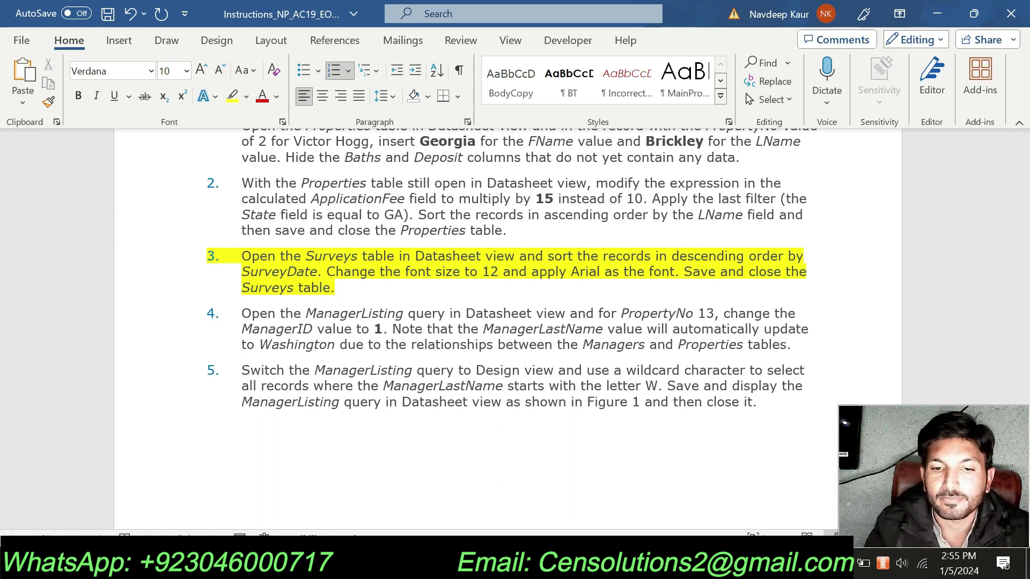
# Open the Surveys table from the Navigation Pane as a datasheet
pyautogui.hotkey('alt', 'Tab')
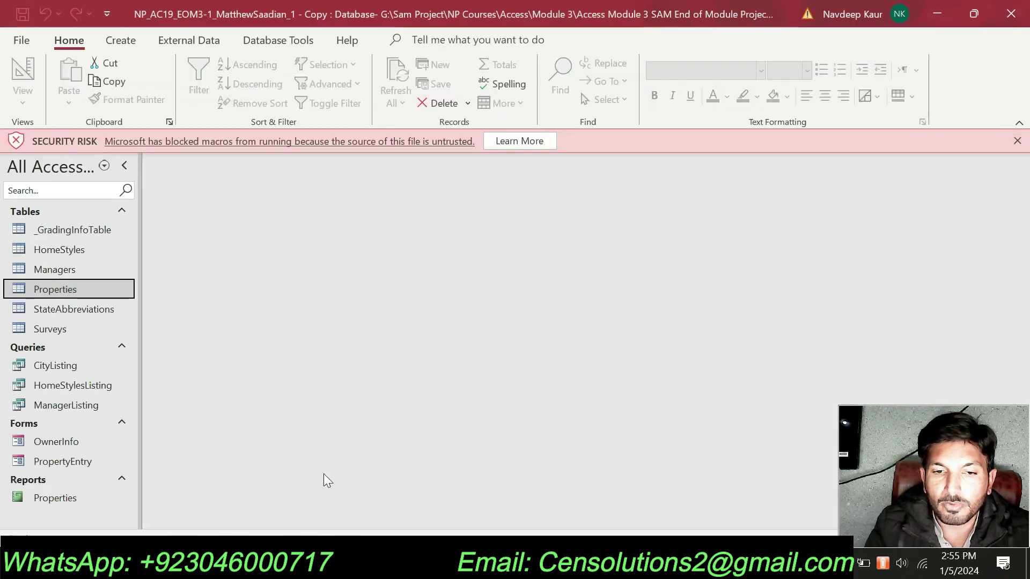
pyautogui.click(57, 329)
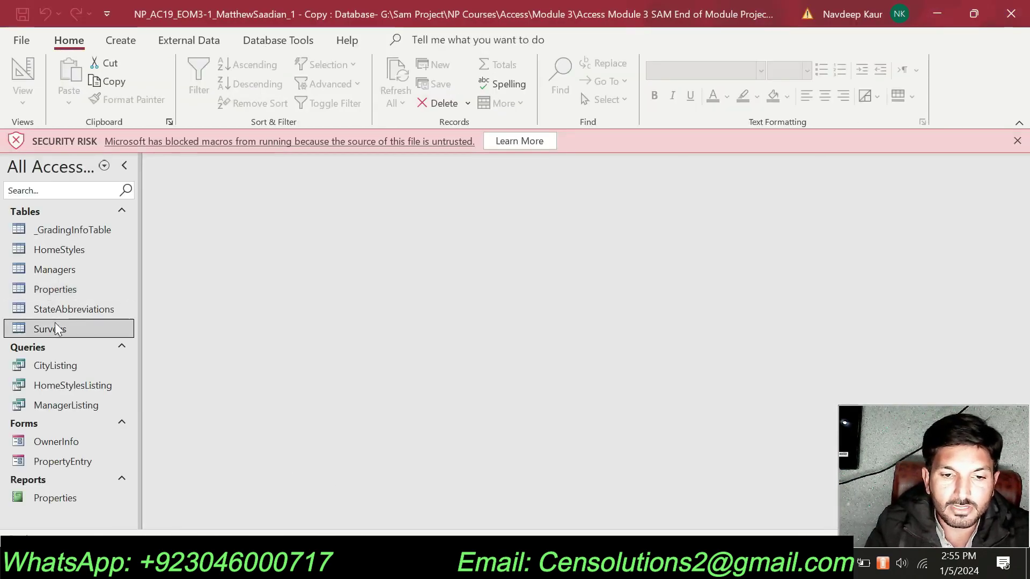
pyautogui.doubleClick(57, 329)
pyautogui.hotkey('alt', 'Tab')
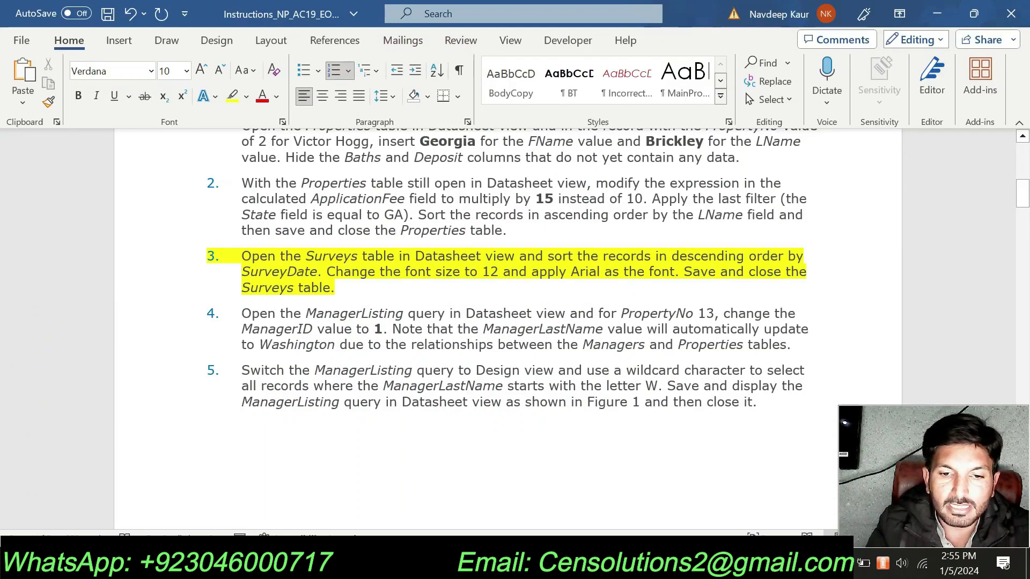
# Sort the Surveys records by SurveyDate newest to oldest, 7/31/2018 first
pyautogui.hotkey('alt', 'Tab')
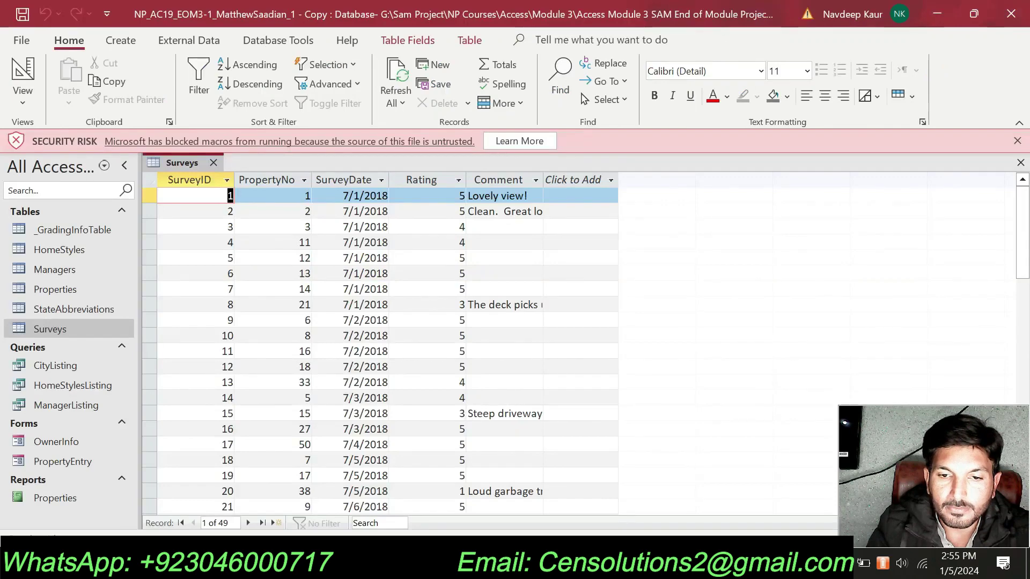
pyautogui.click(381, 179)
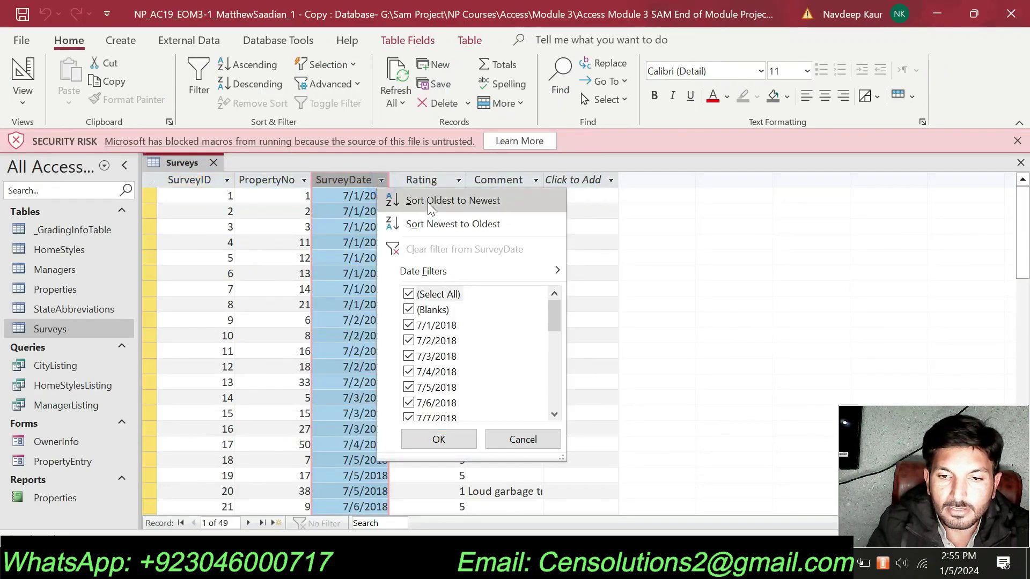
pyautogui.click(427, 222)
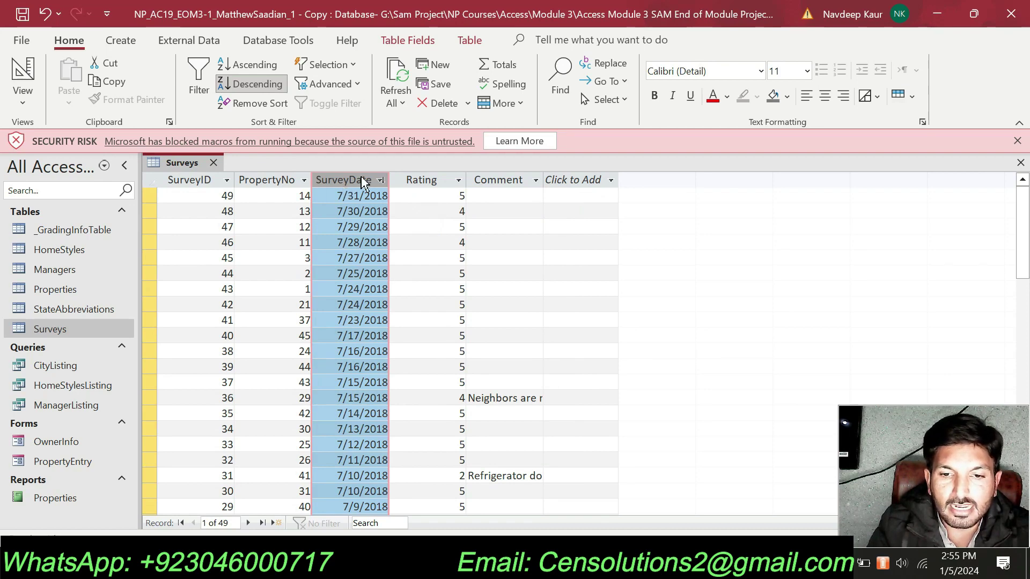
pyautogui.hotkey('alt', 'Tab')
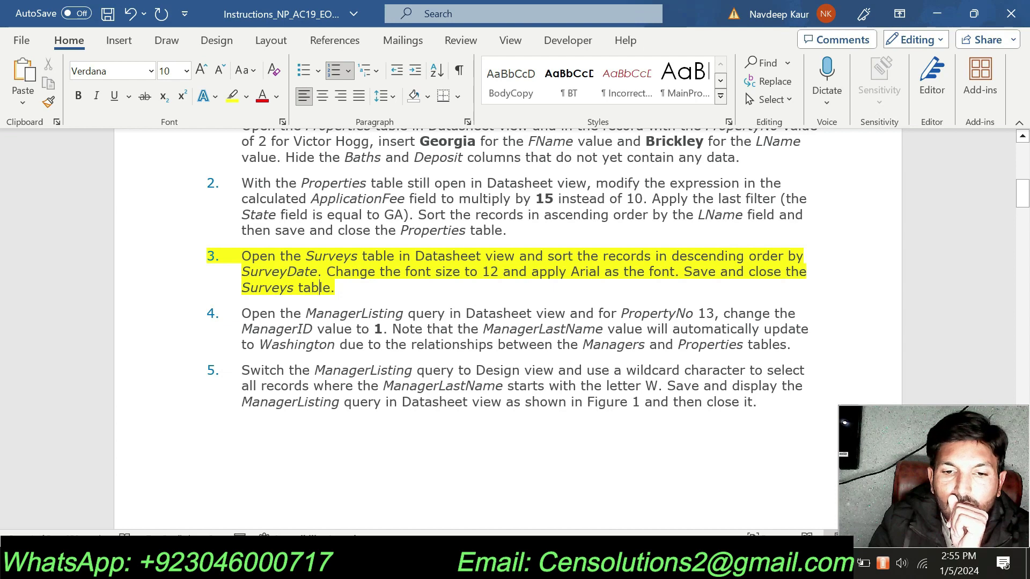
# Set the Surveys datasheet font size to 12 and font to Arial
pyautogui.hotkey('alt', 'Tab')
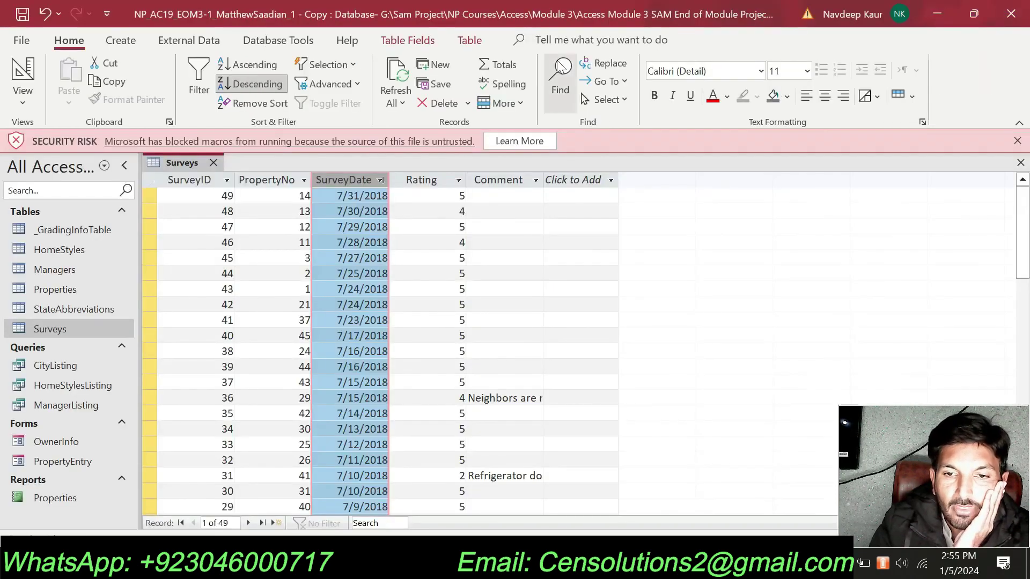
pyautogui.click(585, 289)
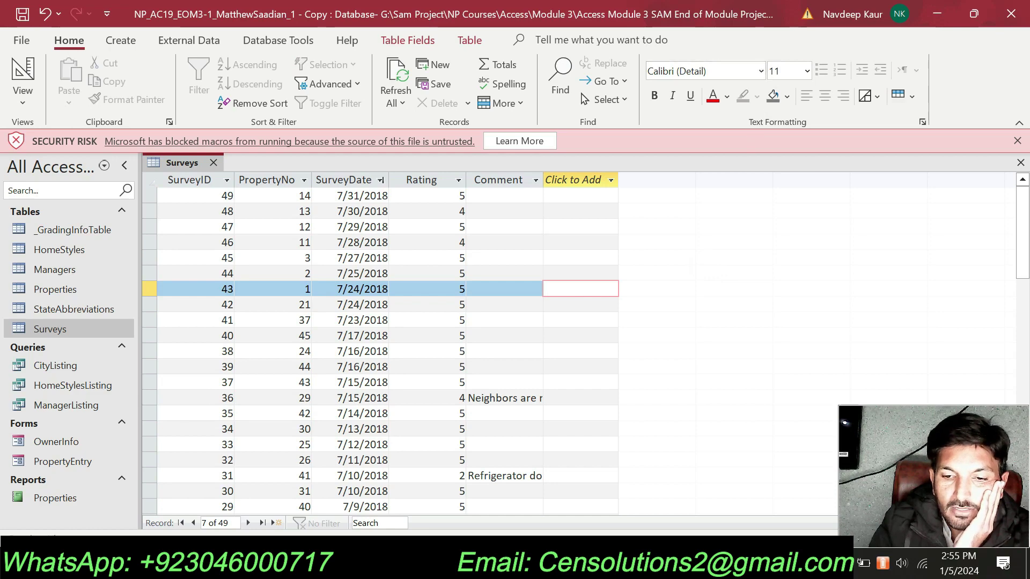
pyautogui.hotkey('alt', 'Tab')
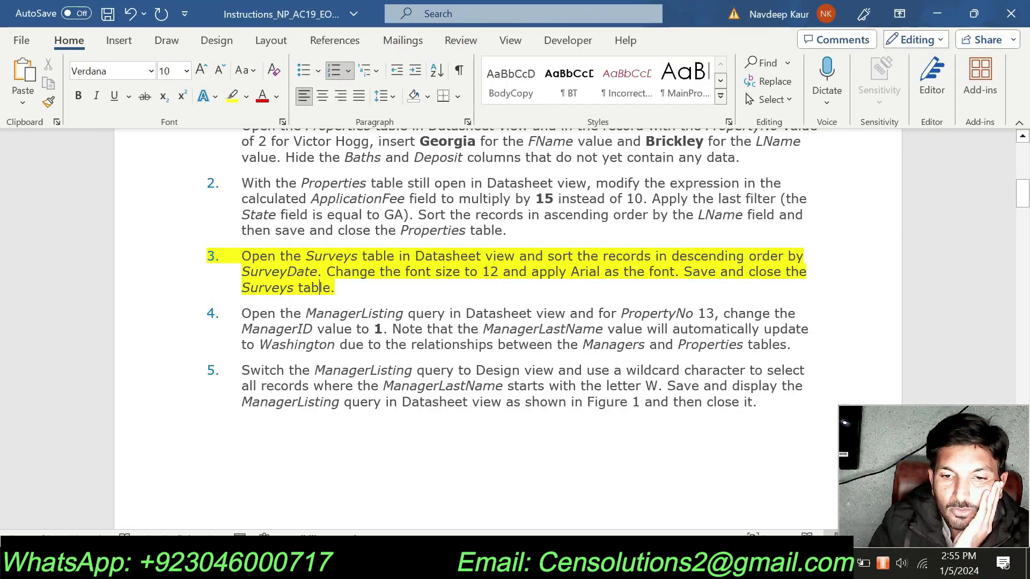
pyautogui.hotkey('alt', 'Tab')
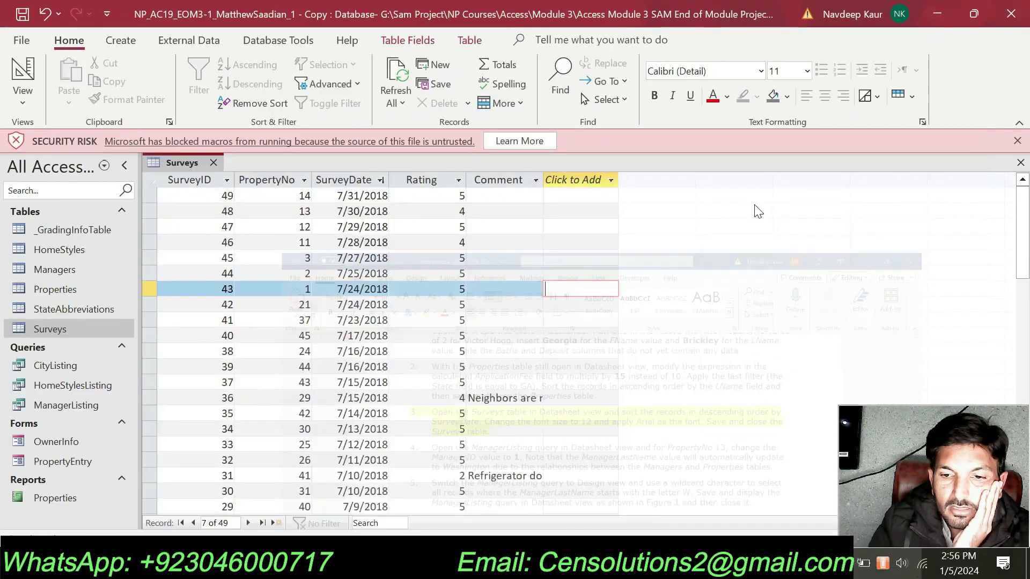
pyautogui.click(807, 67)
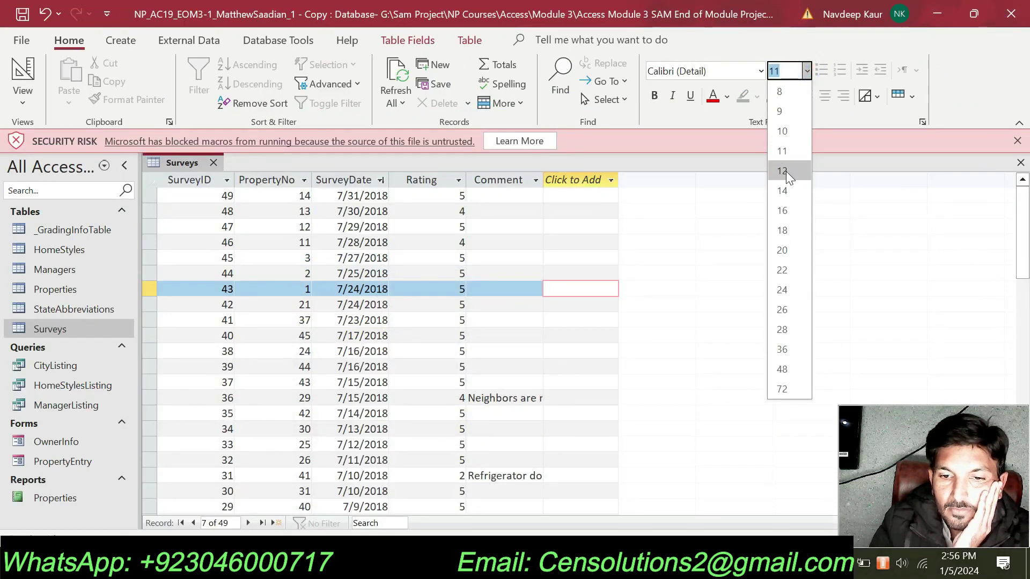
pyautogui.click(786, 170)
pyautogui.click(396, 257)
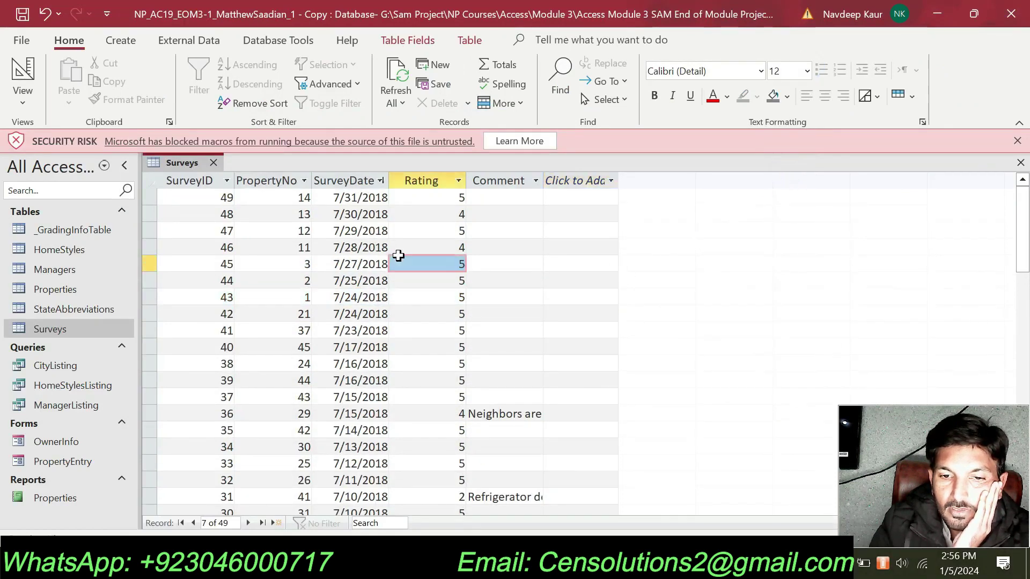
pyautogui.click(760, 71)
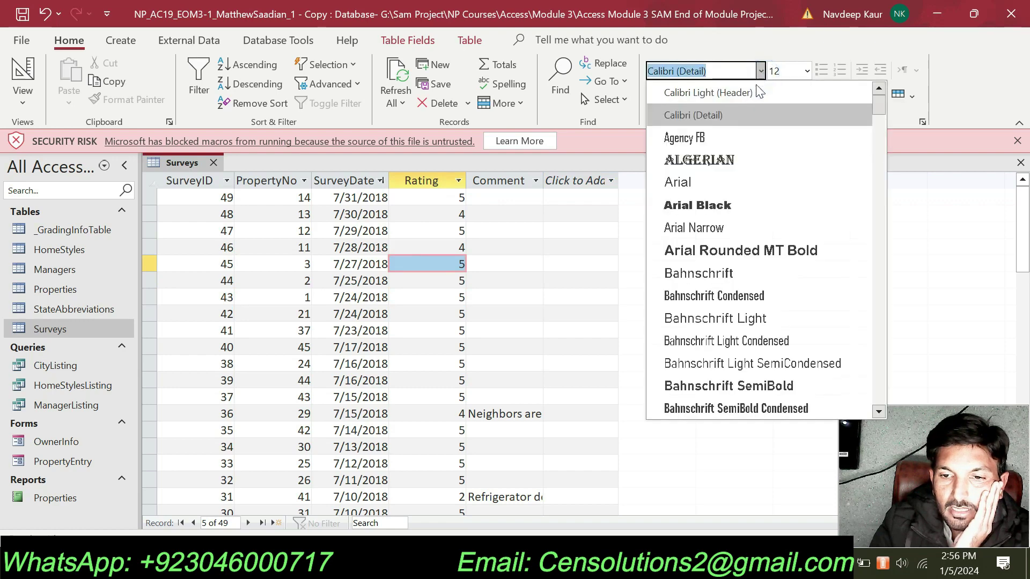
pyautogui.click(703, 183)
pyautogui.hotkey('alt', 'Tab')
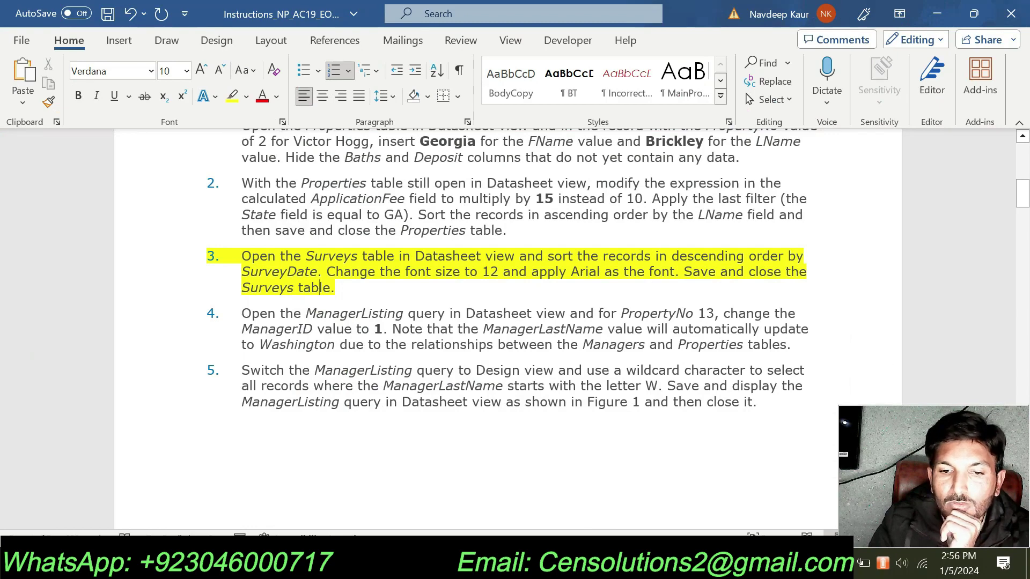
# Close the Surveys table from its tab's shortcut menu
pyautogui.hotkey('alt', 'Tab')
pyautogui.rightClick(183, 163)
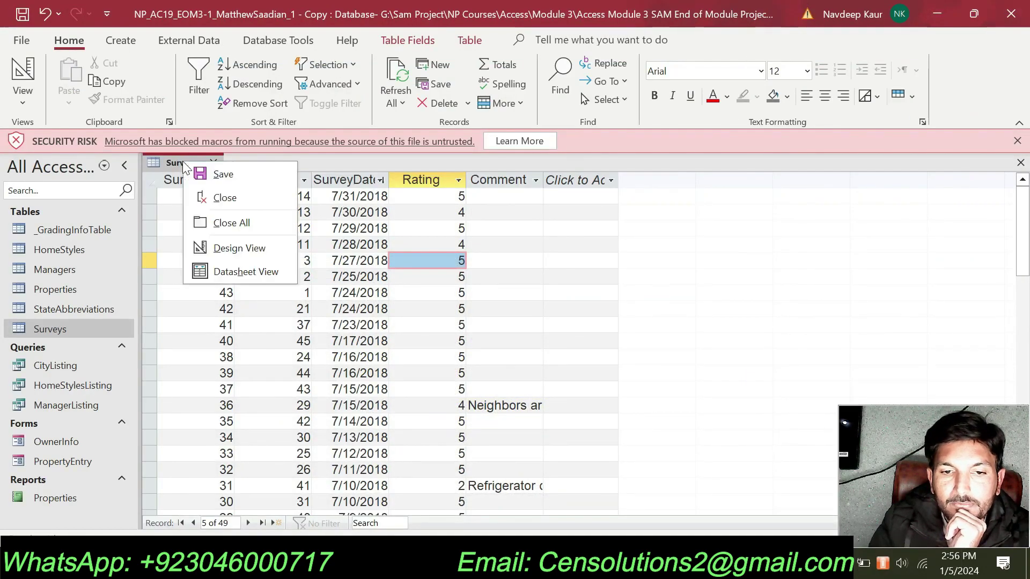
pyautogui.click(196, 165)
pyautogui.rightClick(194, 160)
pyautogui.click(213, 196)
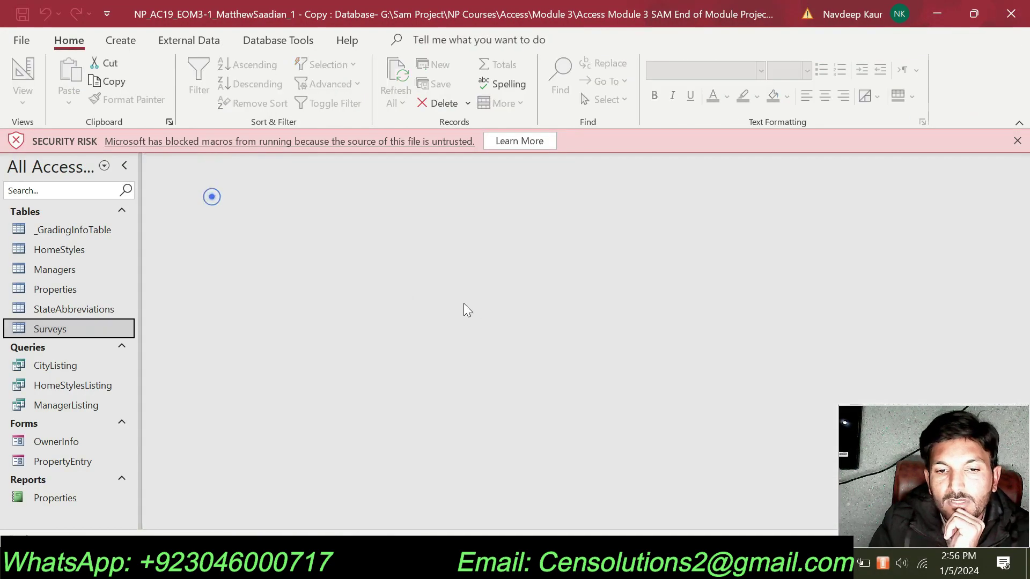
# Clear the yellow highlight from the step 3 paragraph
pyautogui.hotkey('alt', 'Tab')
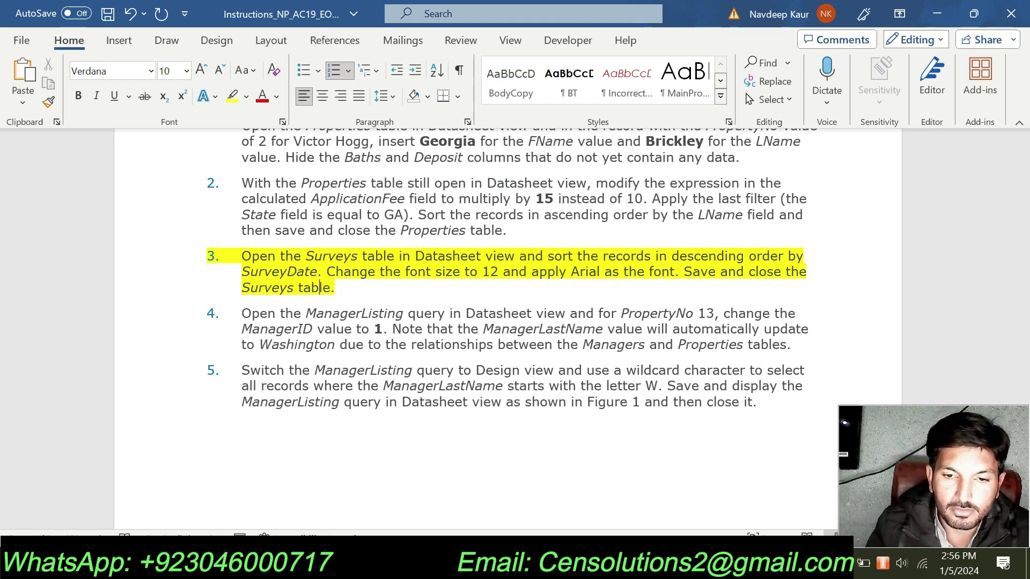
pyautogui.moveTo(339, 290); pyautogui.dragTo(206, 258)
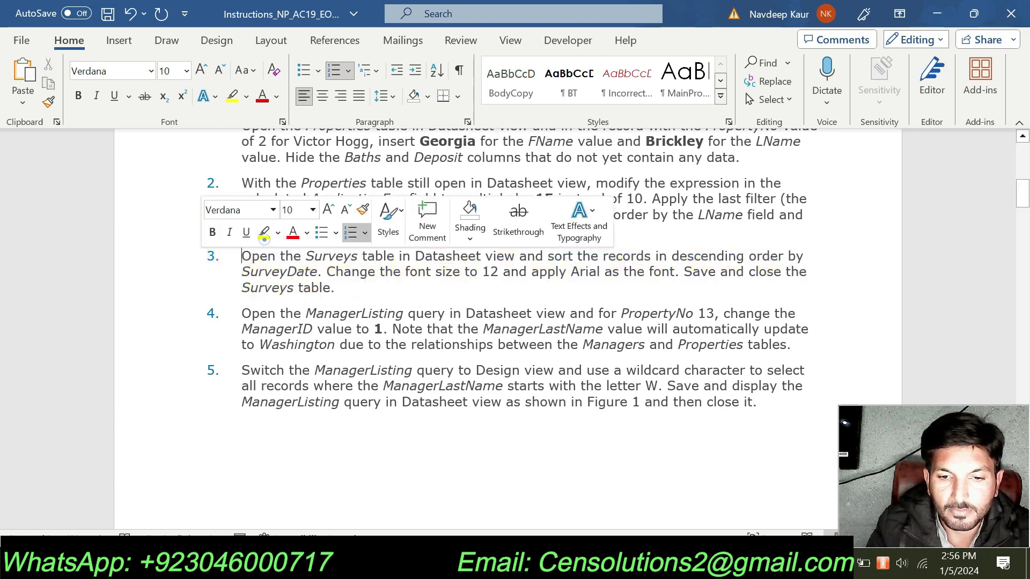
pyautogui.click(265, 232)
pyautogui.click(354, 288)
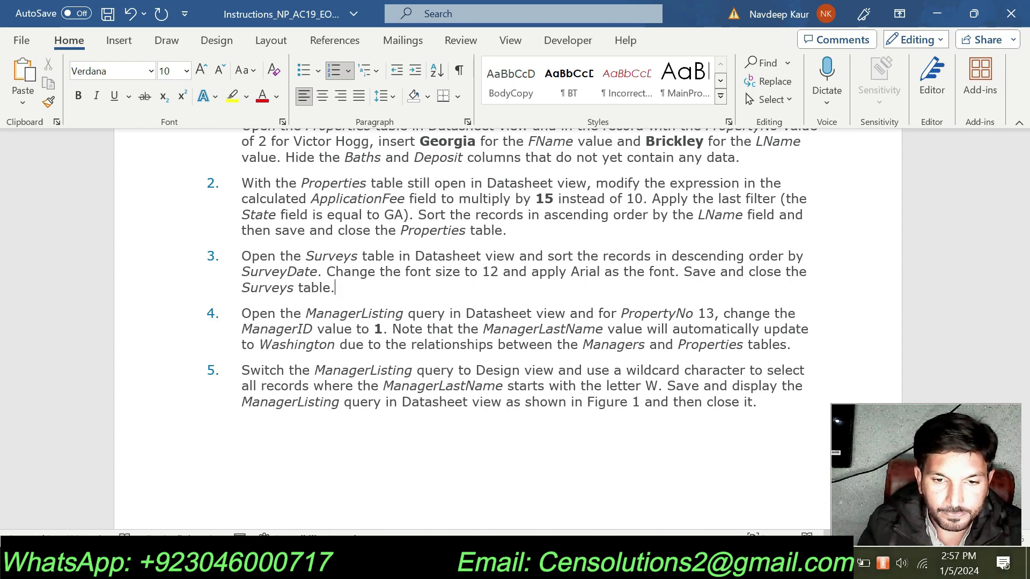
# Highlight the step 4 paragraph in yellow
pyautogui.moveTo(791, 346); pyautogui.dragTo(241, 314)
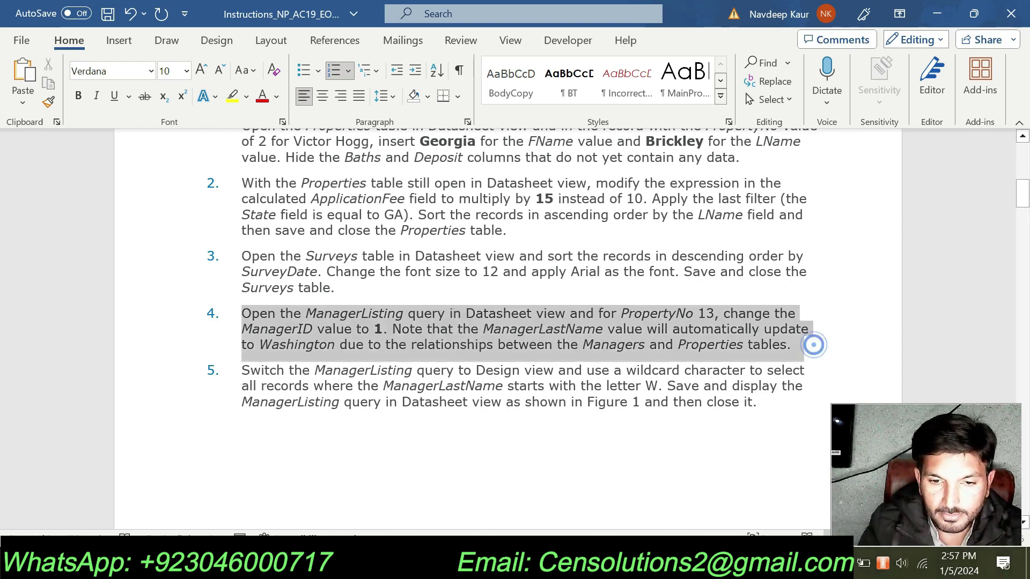
pyautogui.click(277, 290)
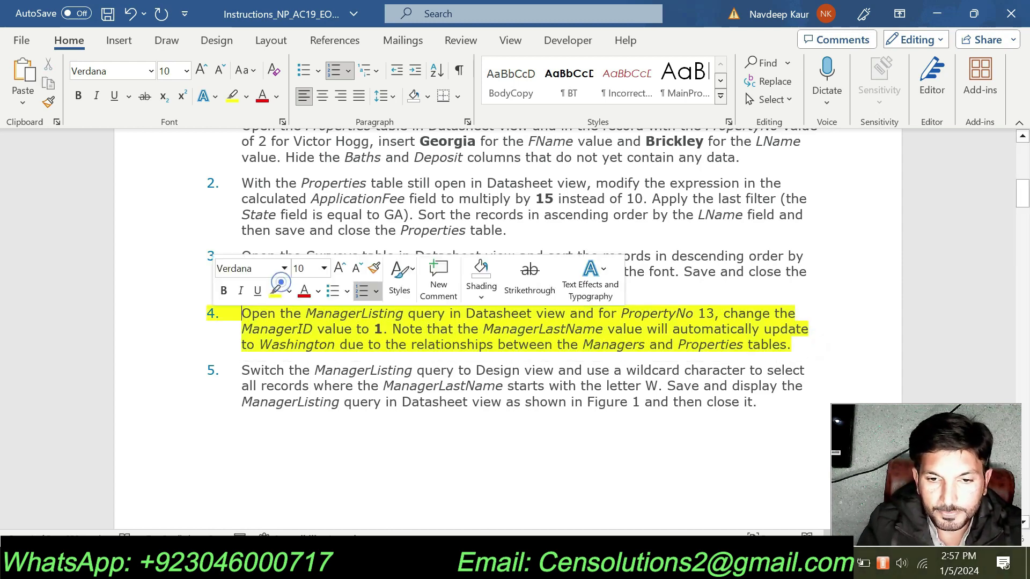
pyautogui.click(386, 345)
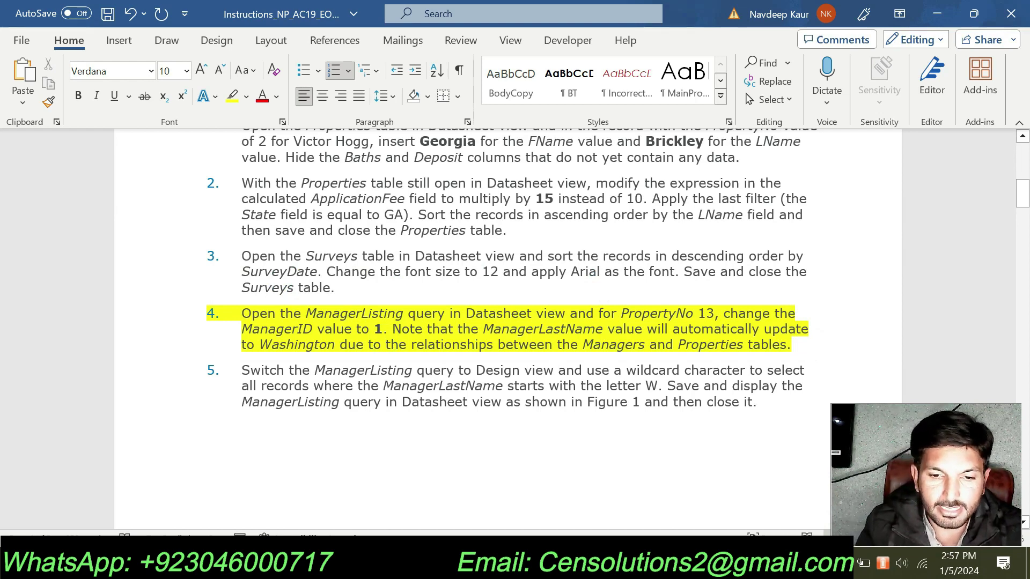
pyautogui.hotkey('alt', 'Tab')
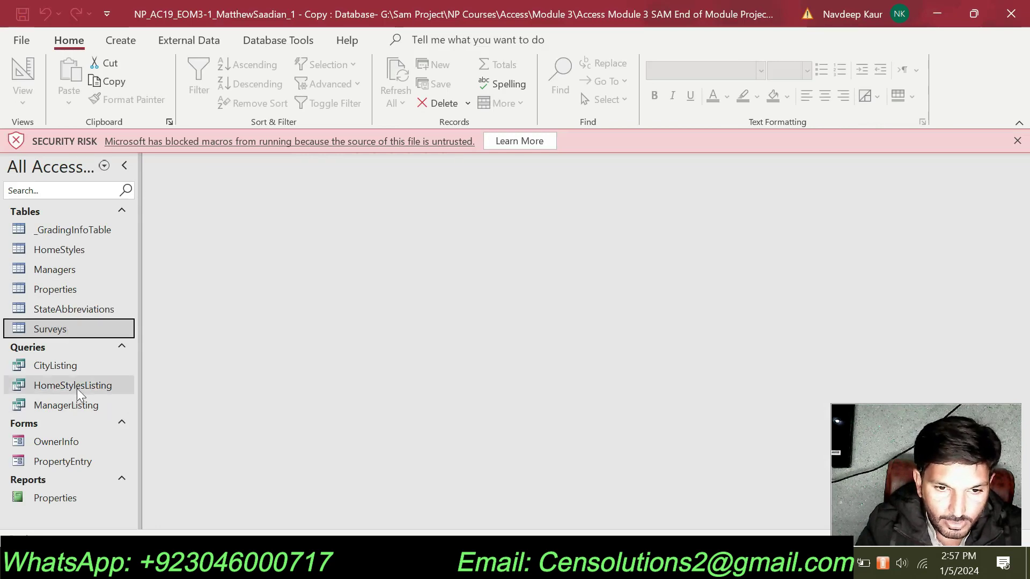
# Open the ManagerListing query datasheet (609 records) and select the PropertyNo 13 row
pyautogui.doubleClick(76, 408)
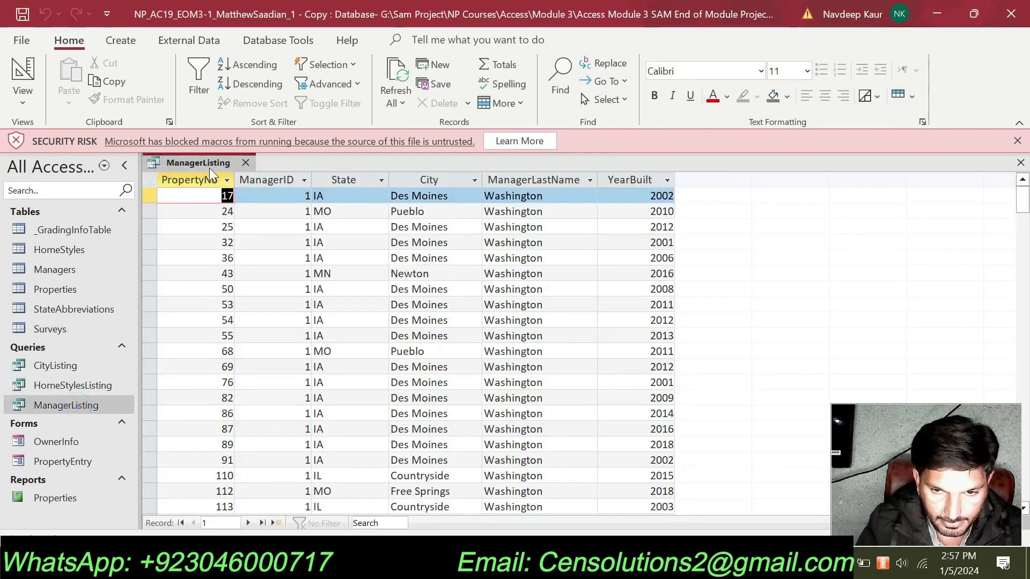
pyautogui.hotkey('alt', 'Tab')
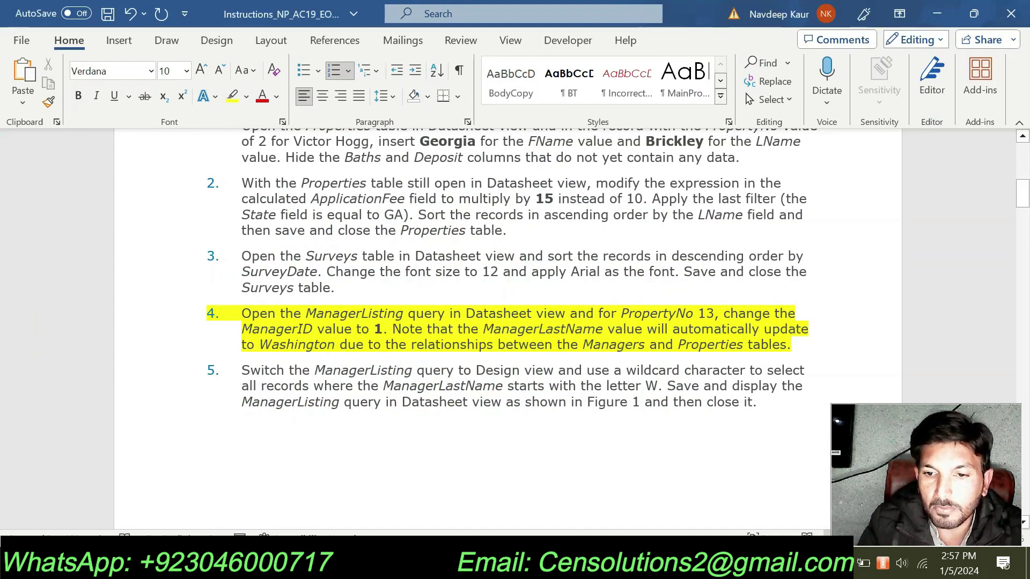
pyautogui.hotkey('alt', 'Tab')
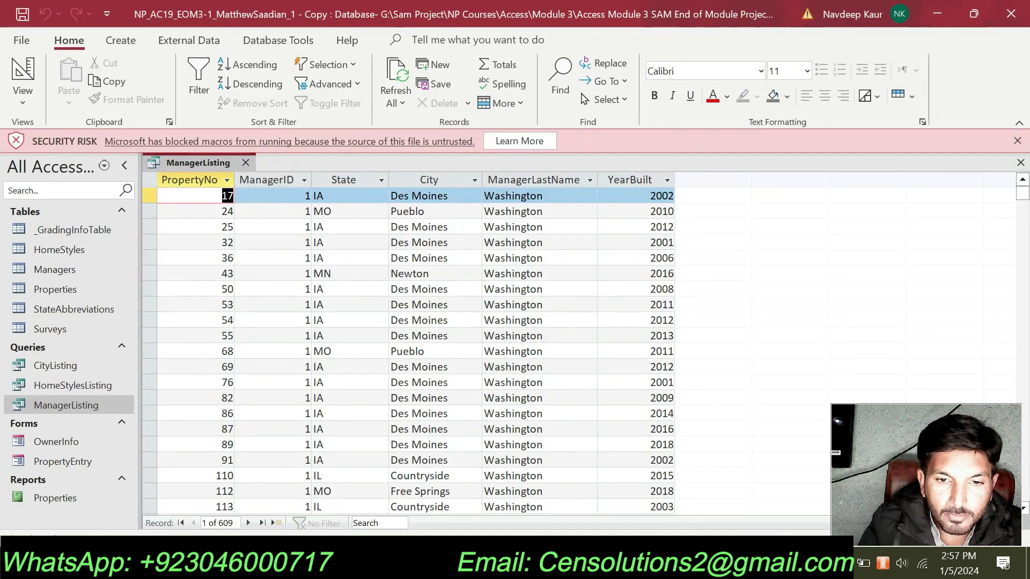
pyautogui.scroll(-10, 408, 348)
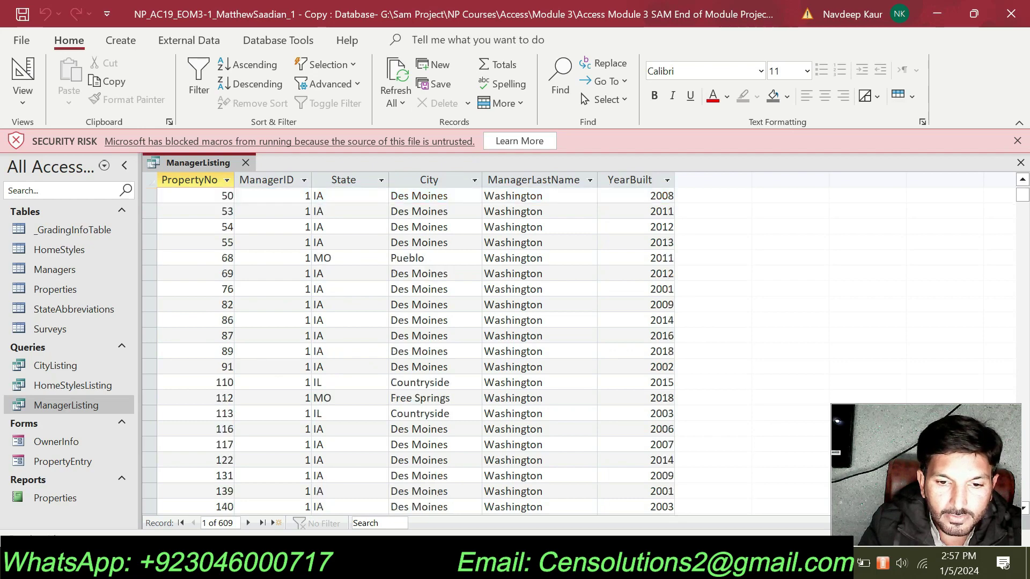
pyautogui.scroll(7, 408, 348)
pyautogui.scroll(3, 407, 348)
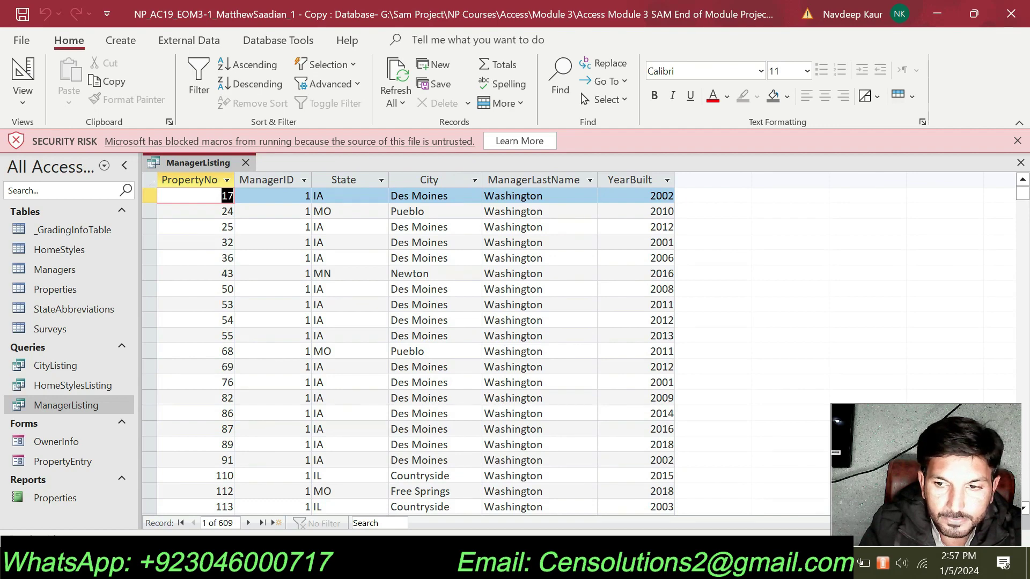
pyautogui.scroll(-5, 224, 297)
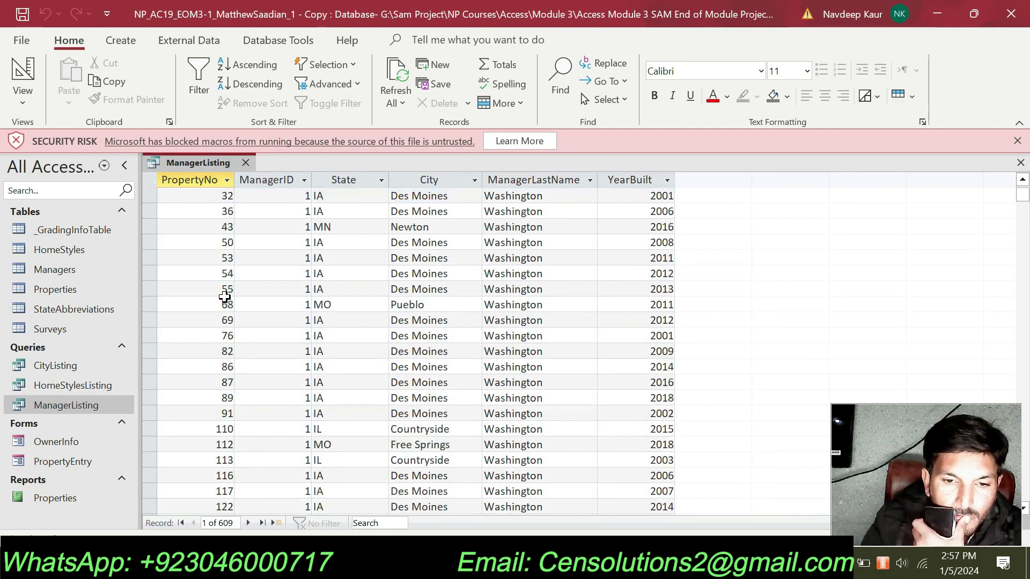
pyautogui.scroll(-20, 224, 296)
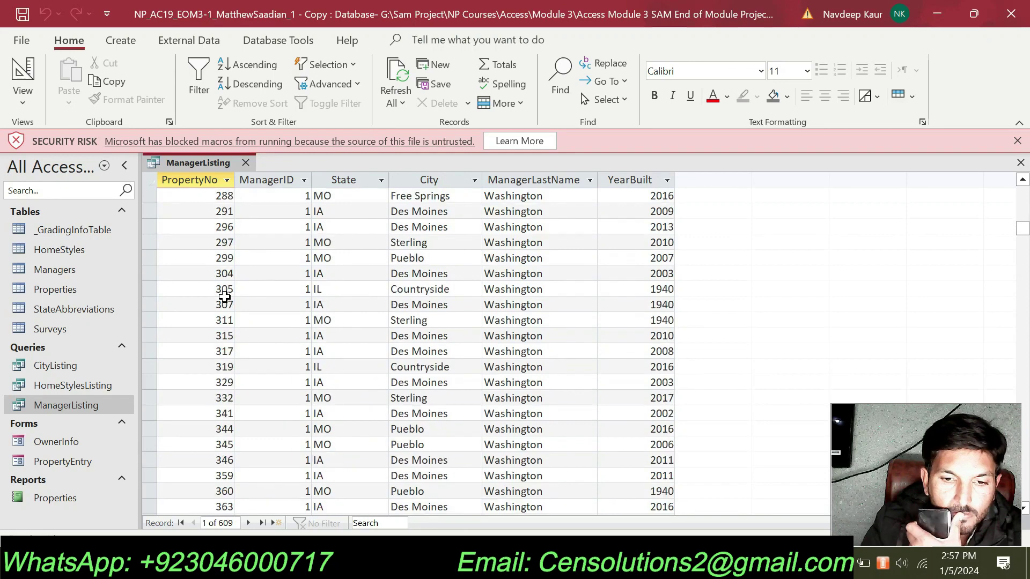
pyautogui.scroll(-20, 224, 297)
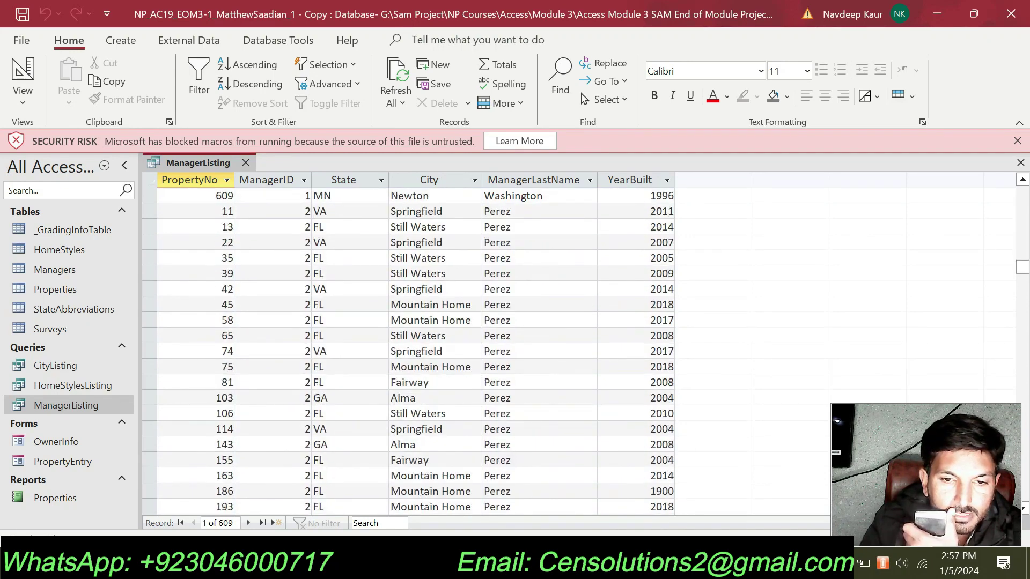
pyautogui.click(224, 226)
pyautogui.hotkey('alt', 'Tab')
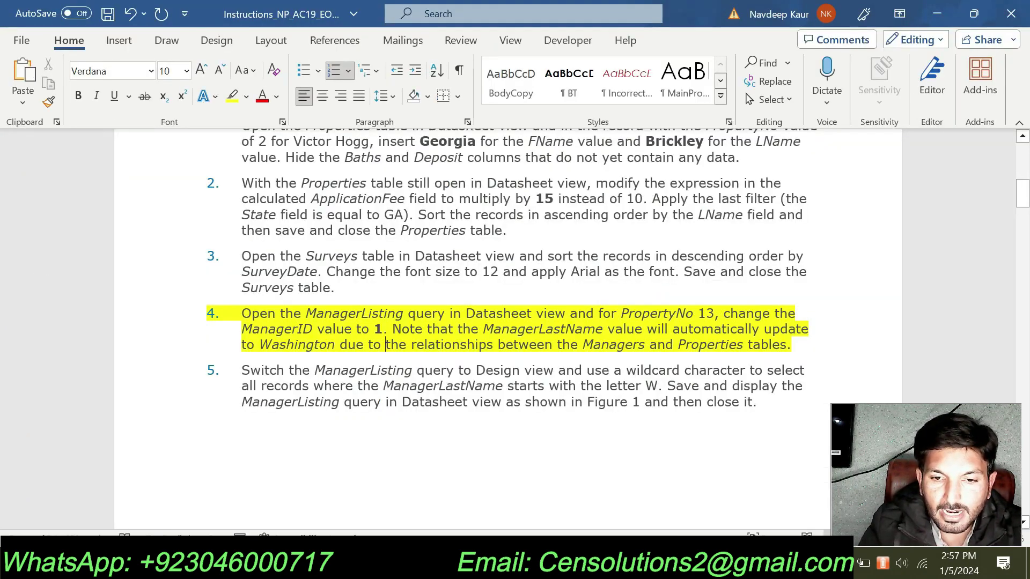
# Change PropertyNo 13's ManagerID to 1 and confirm ManagerLastName now shows Washington
pyautogui.hotkey('alt', 'Tab')
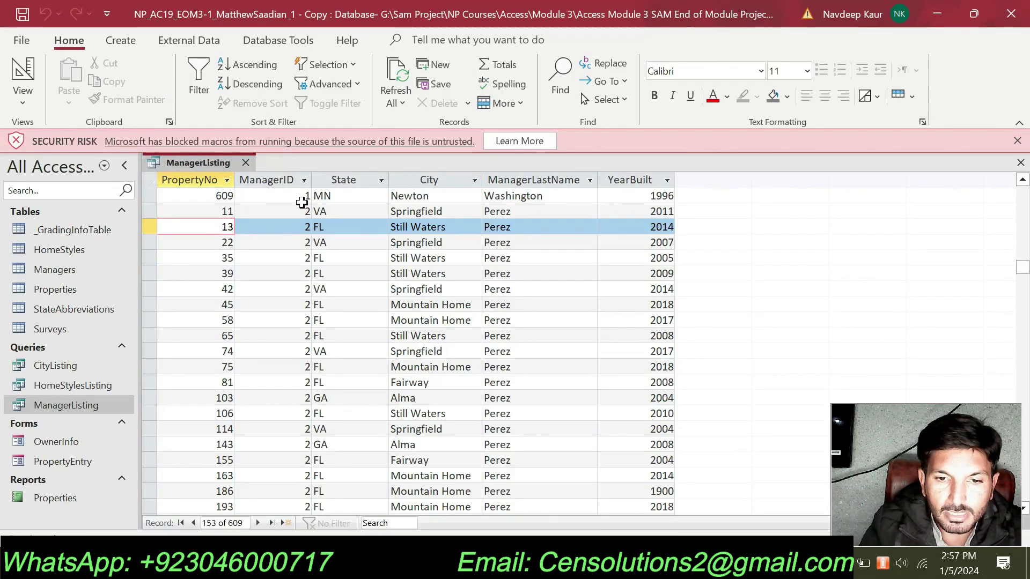
pyautogui.doubleClick(305, 227)
pyautogui.write('1')
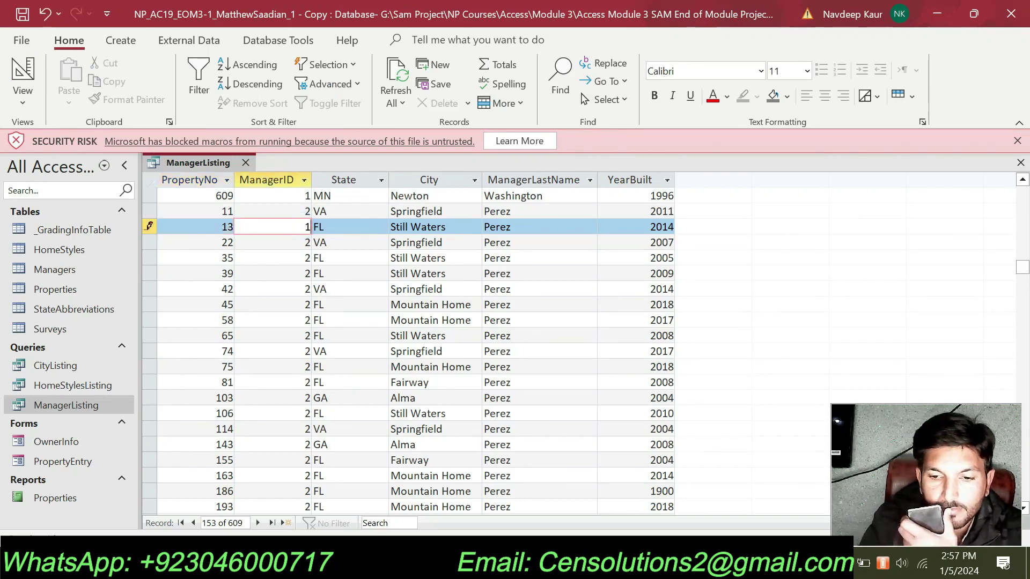
pyautogui.hotkey('alt', 'Tab')
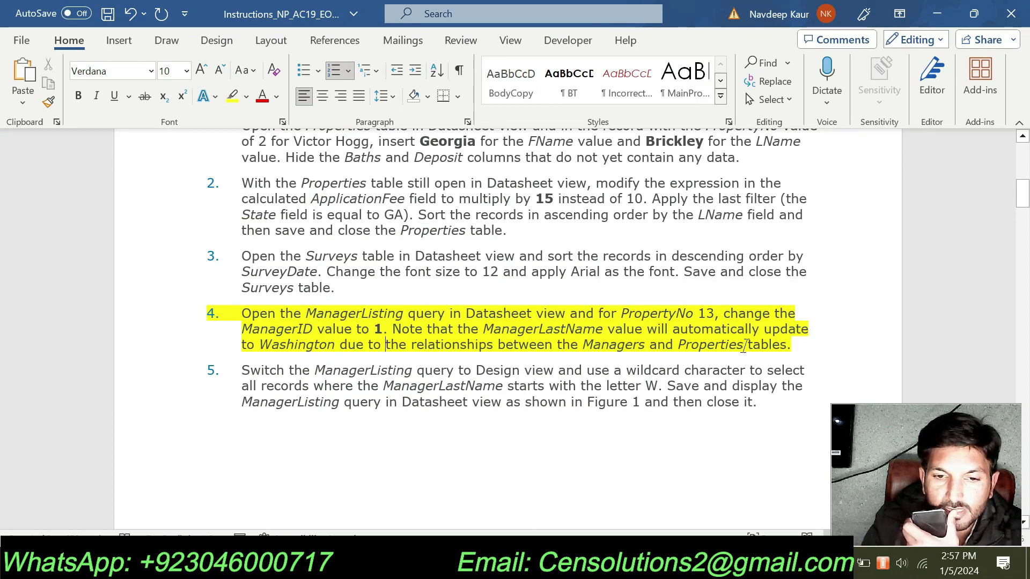
pyautogui.hotkey('alt', 'Tab')
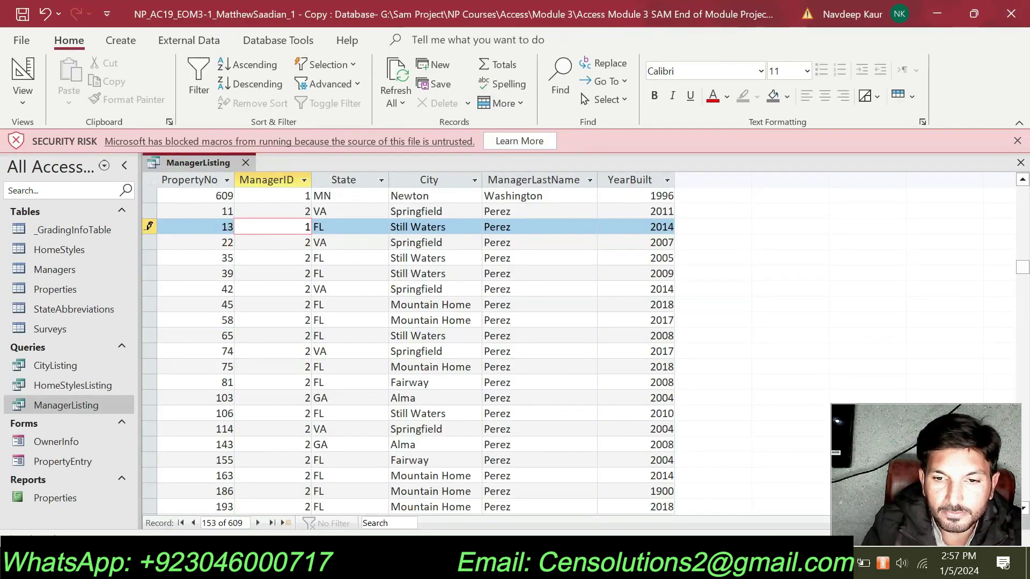
pyautogui.click(524, 280)
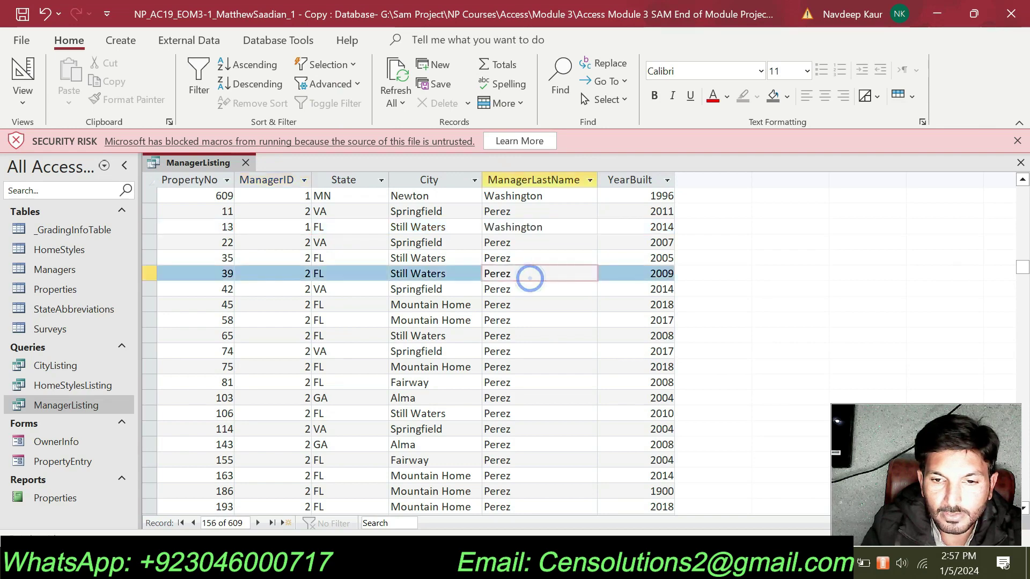
pyautogui.click(520, 227)
pyautogui.doubleClick(513, 227)
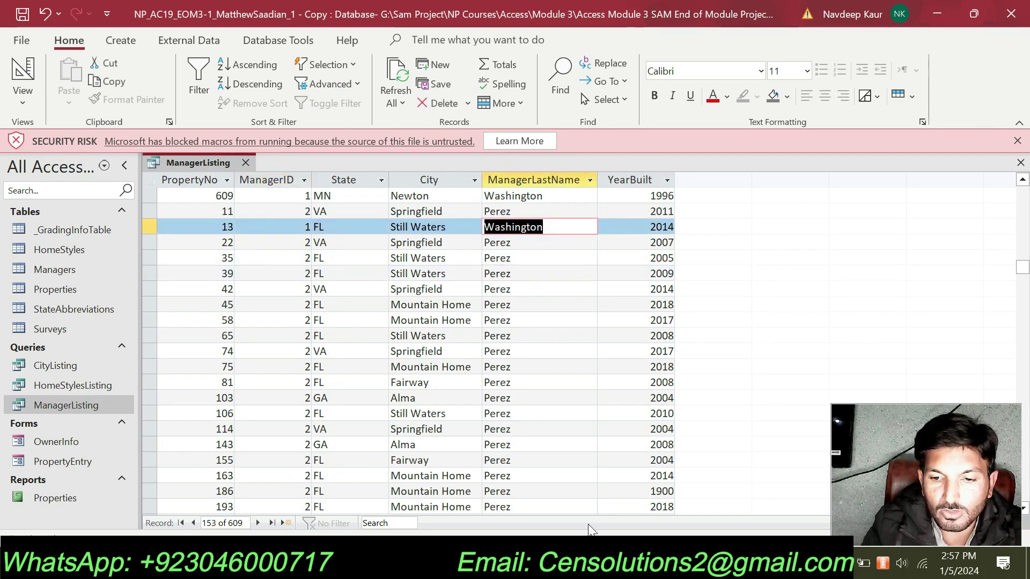
pyautogui.hotkey('alt', 'Tab')
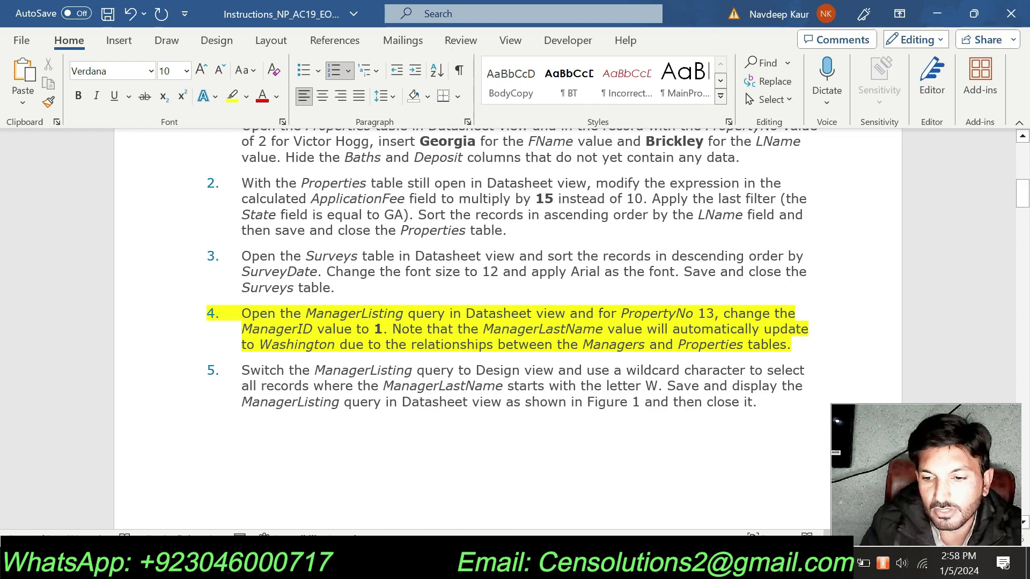
# Clear step 4's yellow highlight to mark the ManagerID change as done
pyautogui.scroll(-15, 507, 322)
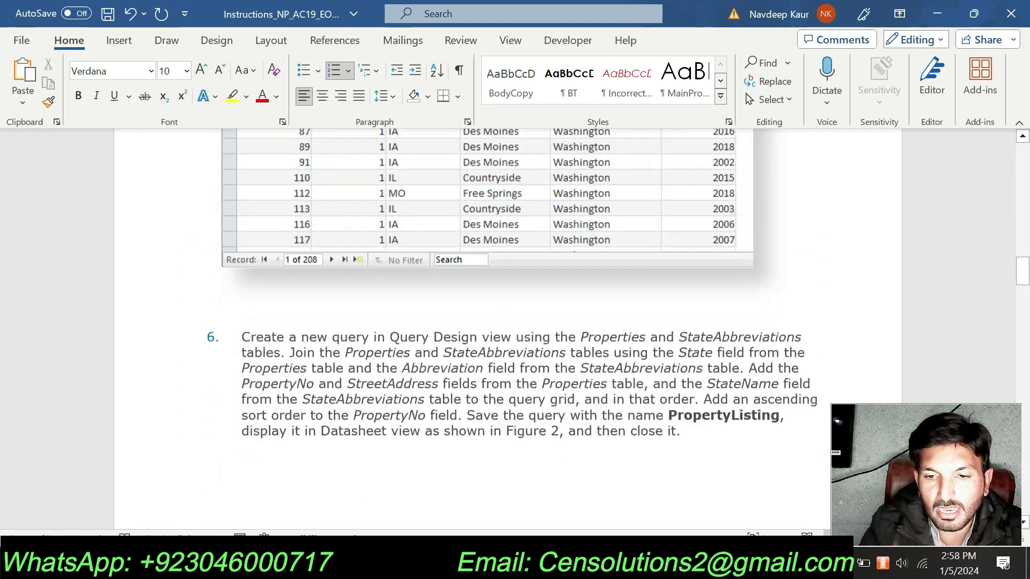
pyautogui.scroll(-20, 507, 322)
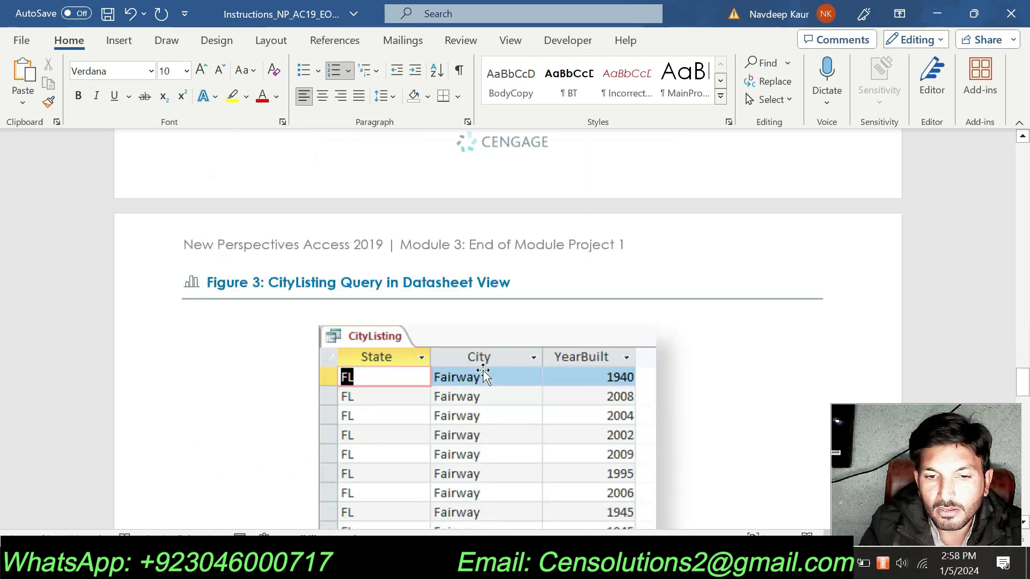
pyautogui.scroll(-15, 482, 373)
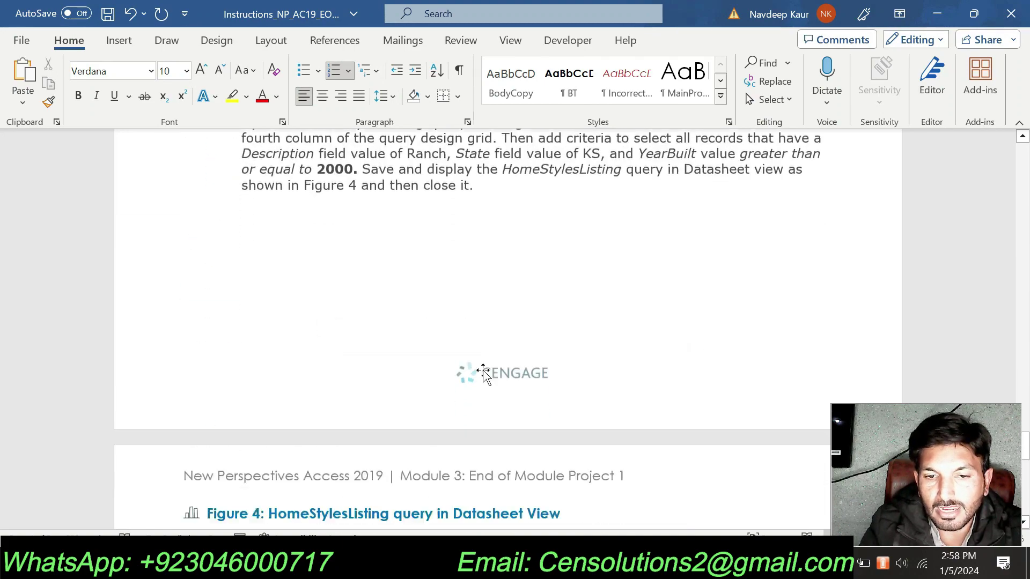
pyautogui.scroll(-15, 483, 372)
pyautogui.scroll(5, 482, 371)
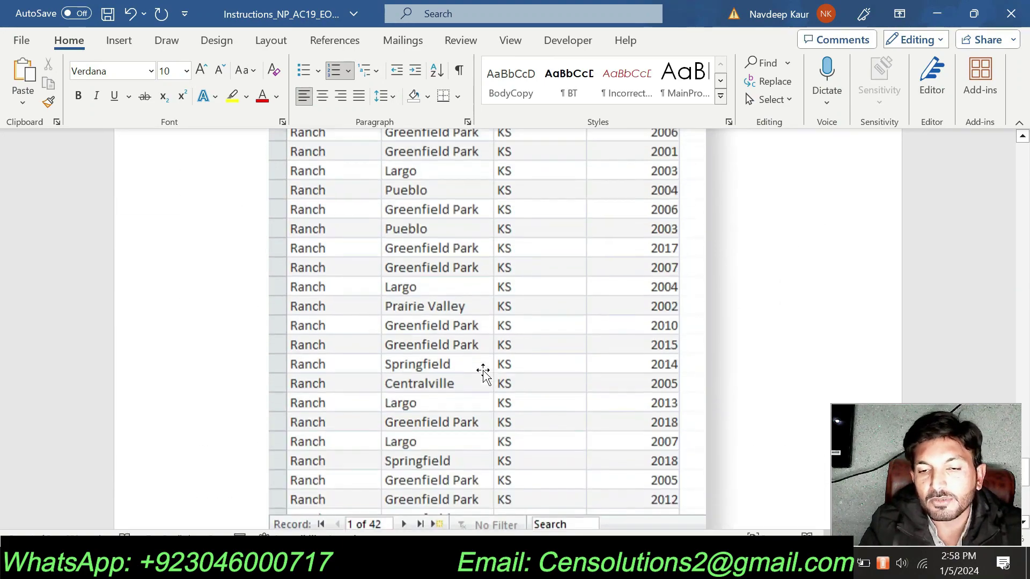
pyautogui.scroll(20, 483, 372)
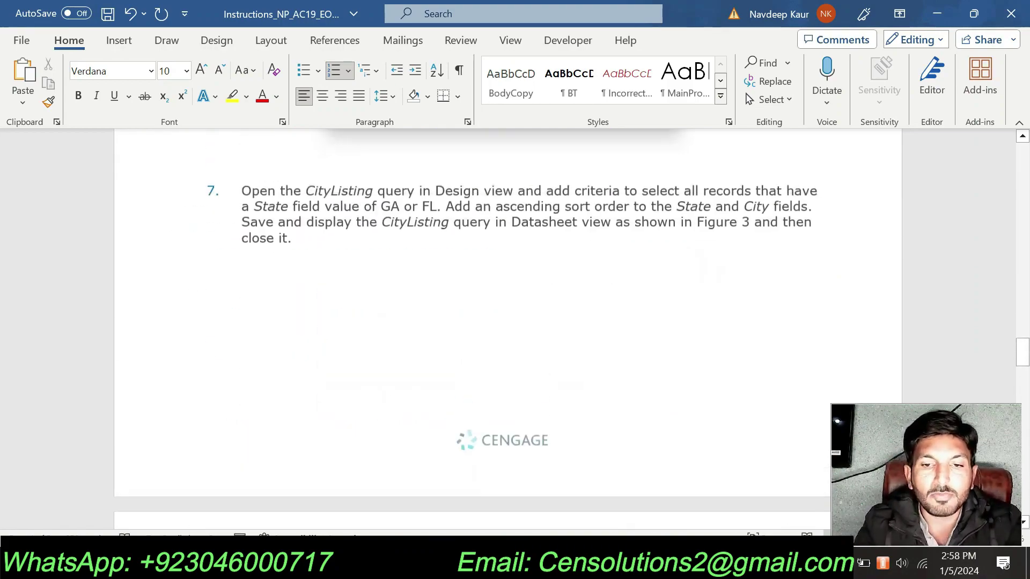
pyautogui.scroll(20, 393, 370)
pyautogui.scroll(20, 393, 370)
pyautogui.scroll(-1, 440, 376)
pyautogui.tripleClick(802, 341)
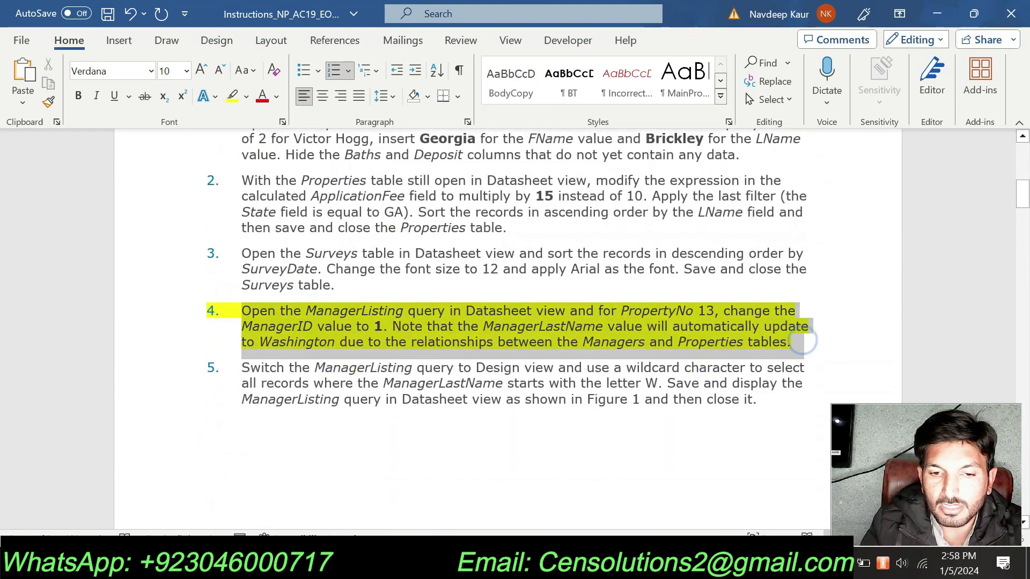
pyautogui.click(309, 287)
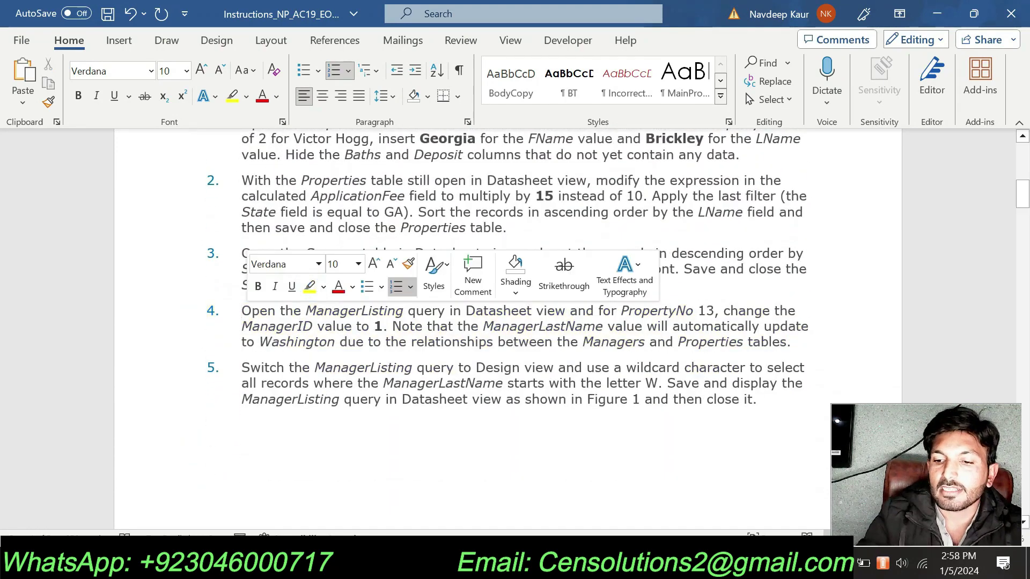